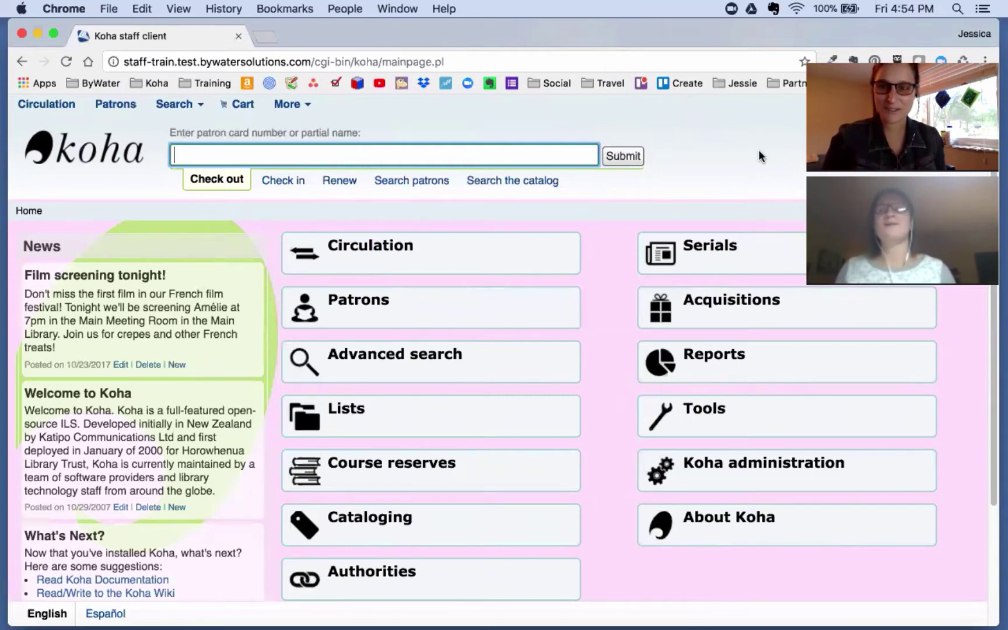
# Step: Go to Koha administration and open Patron categories to review the 13 categories, including Staff
pyautogui.scroll(1, 758, 153)
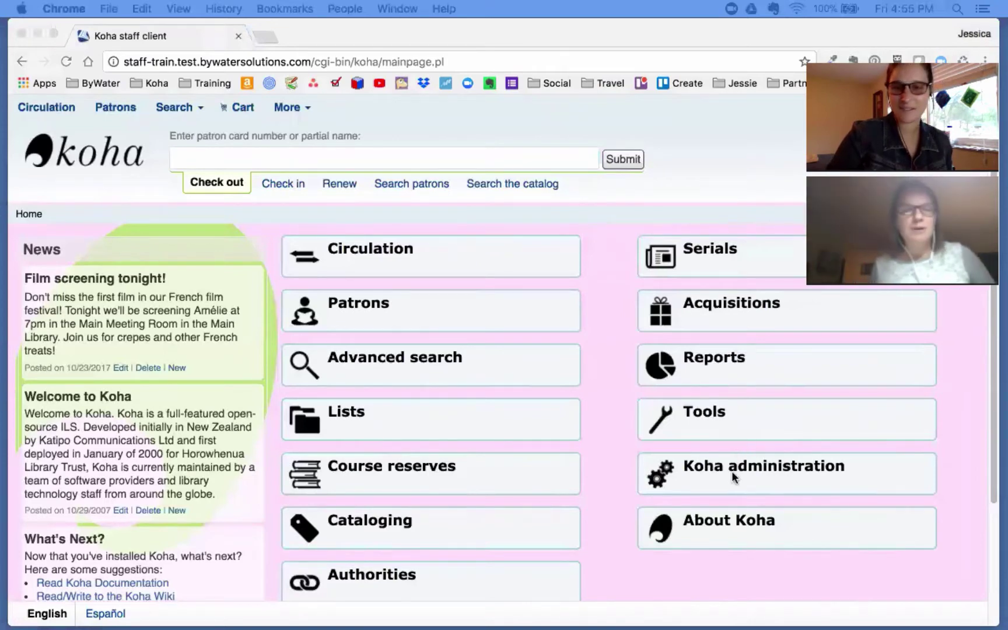
pyautogui.click(783, 495)
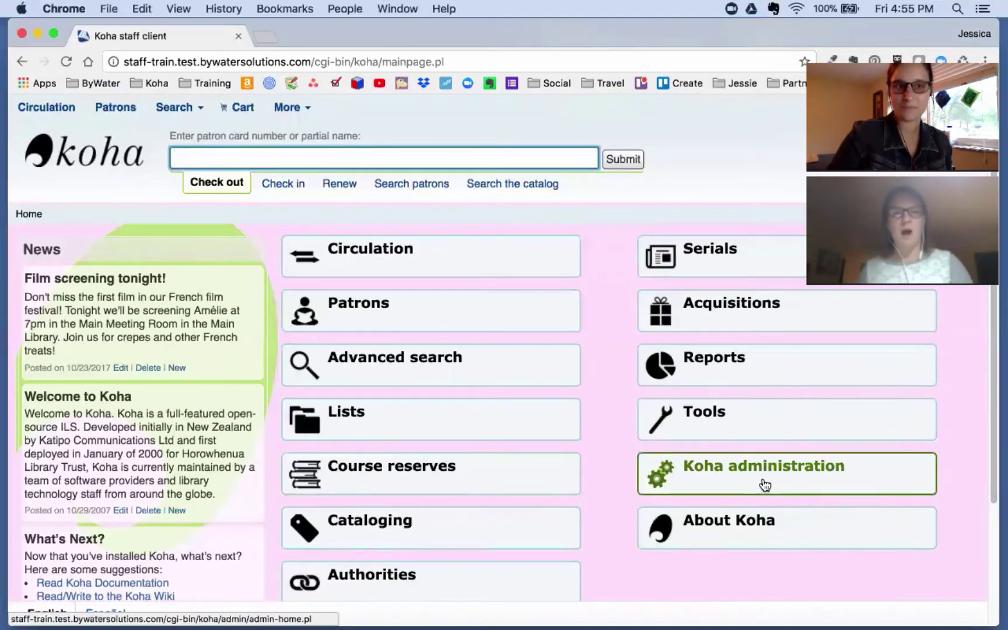
pyautogui.click(762, 483)
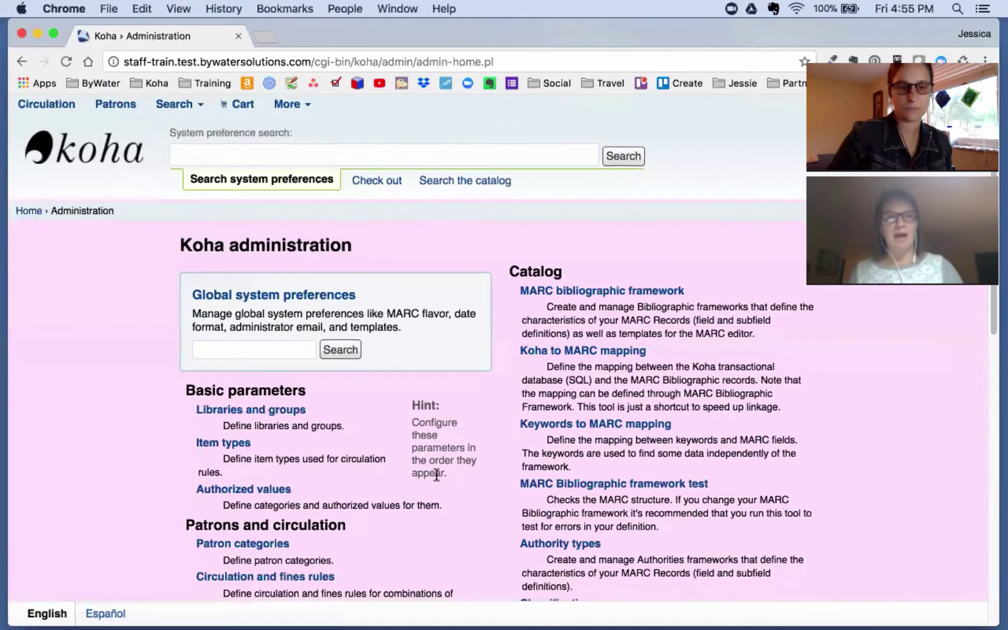
pyautogui.scroll(-3, 437, 473)
pyautogui.scroll(-1, 438, 475)
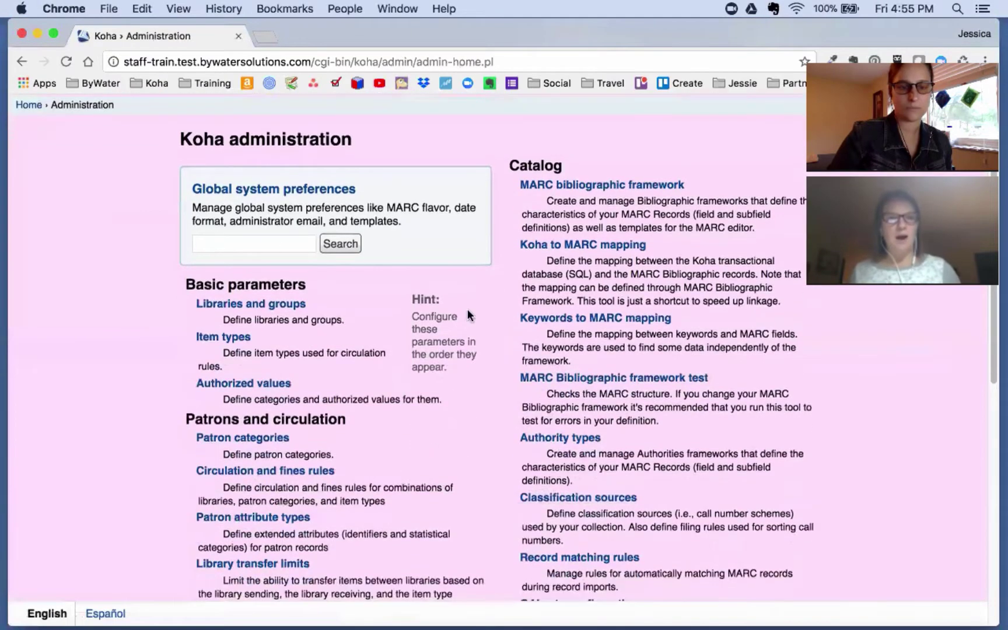
pyautogui.click(240, 439)
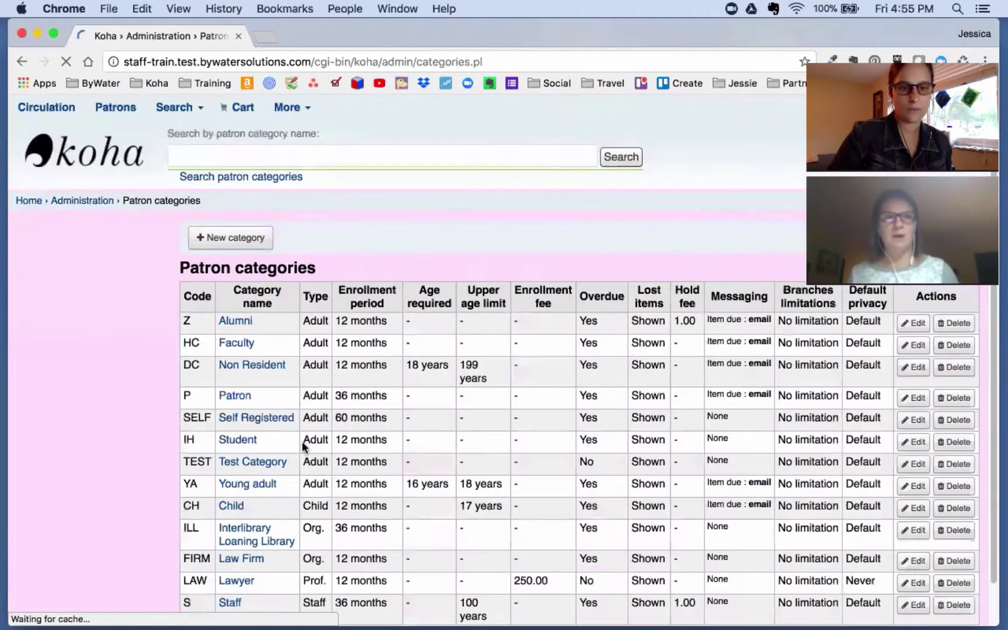
pyautogui.scroll(-3, 303, 443)
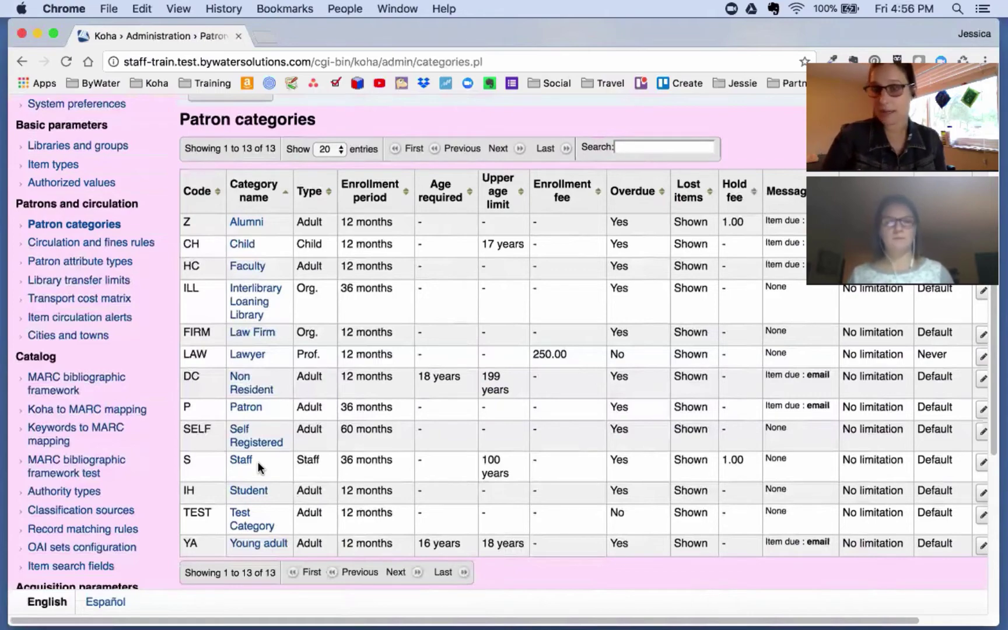
pyautogui.scroll(5, 258, 461)
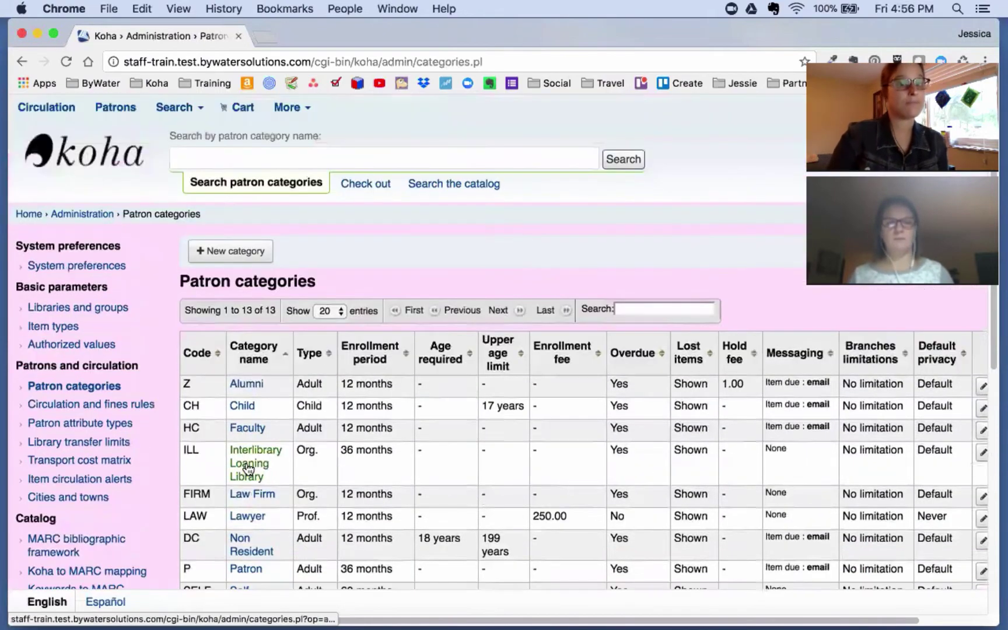
# Step: From Patrons, start a new patron in the Staff category and place the cursor in Surname
pyautogui.click(115, 108)
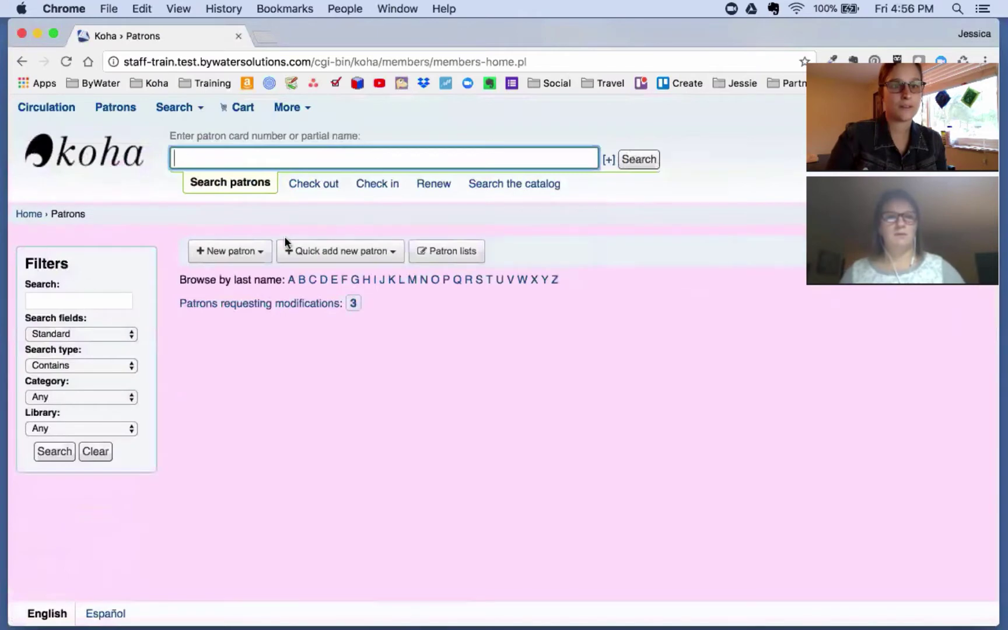
pyautogui.click(263, 252)
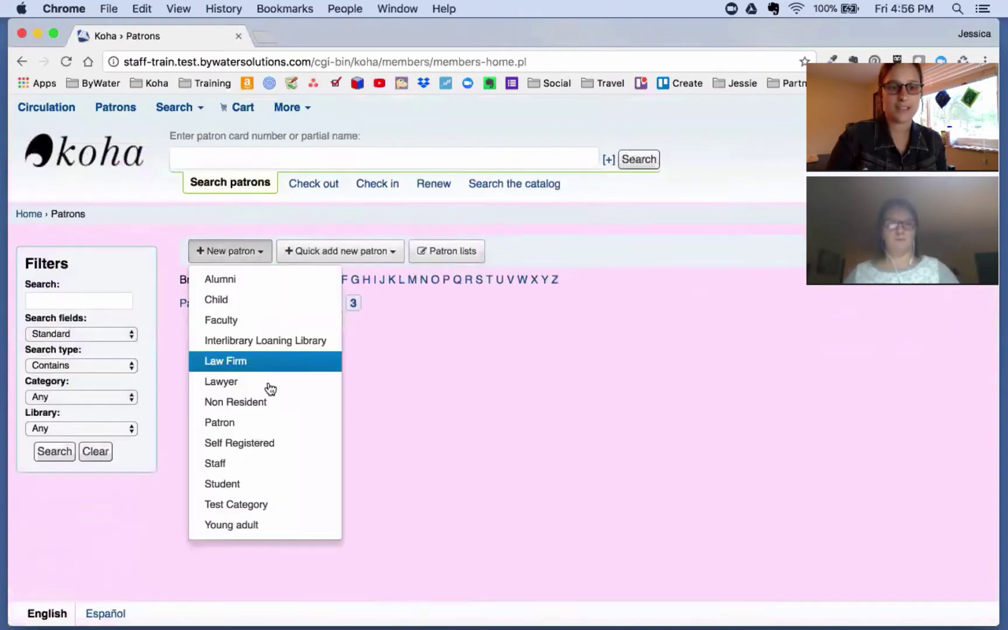
pyautogui.click(260, 463)
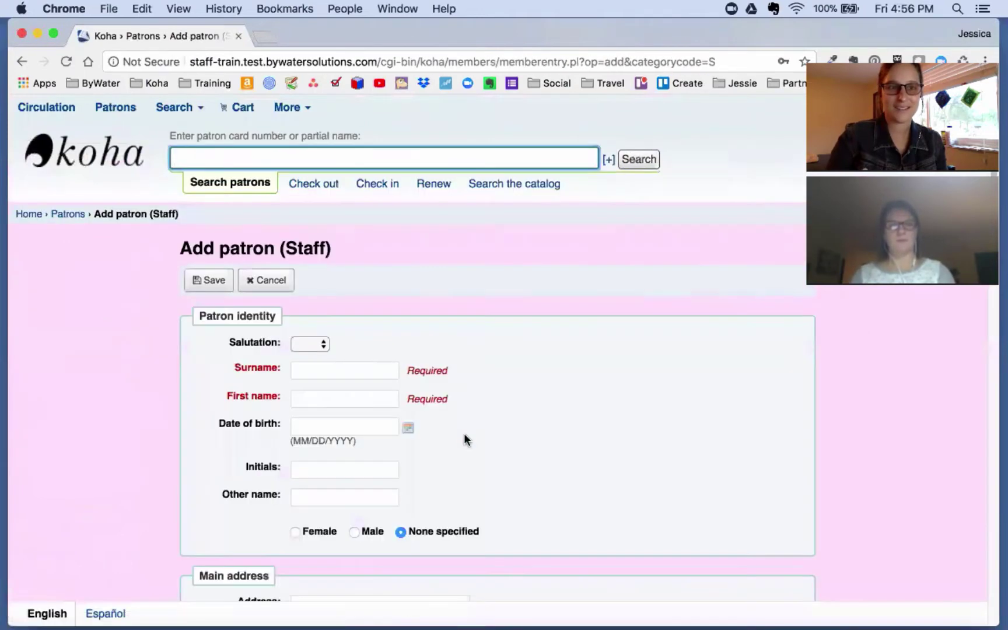
pyautogui.scroll(-2, 519, 437)
pyautogui.scroll(-1, 408, 379)
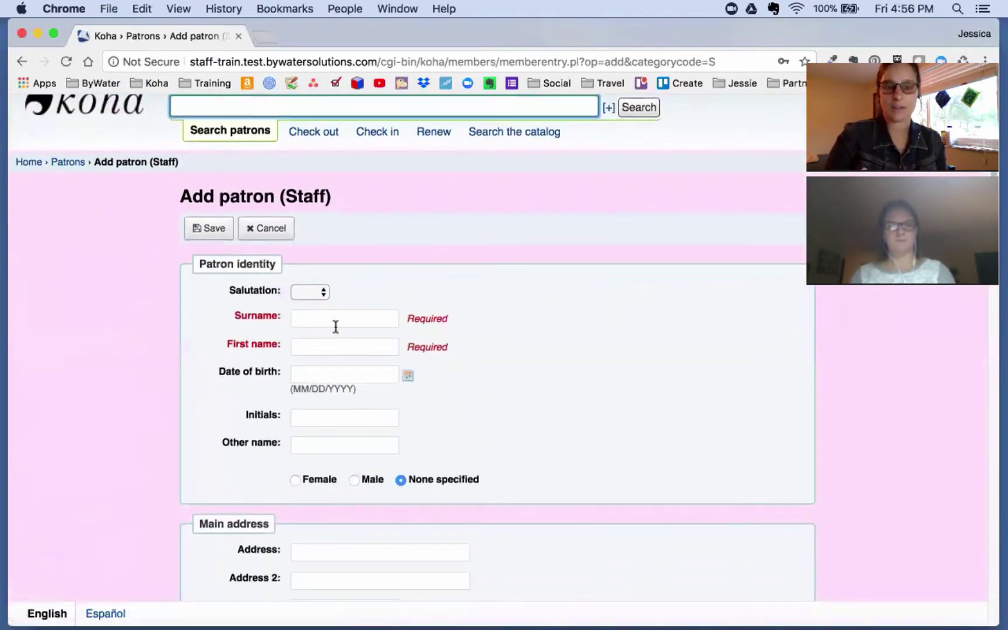
pyautogui.click(335, 319)
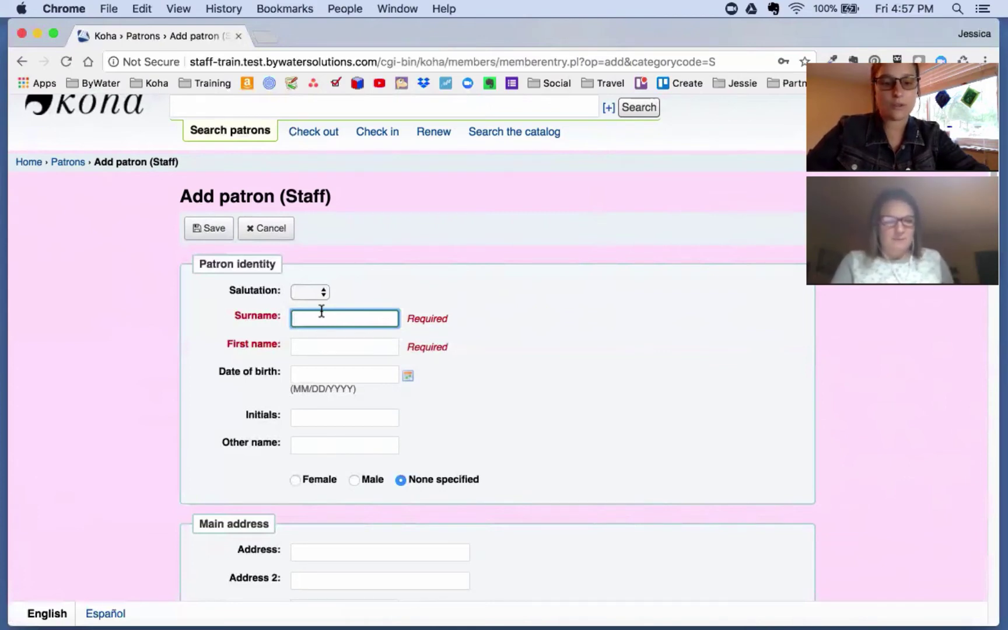
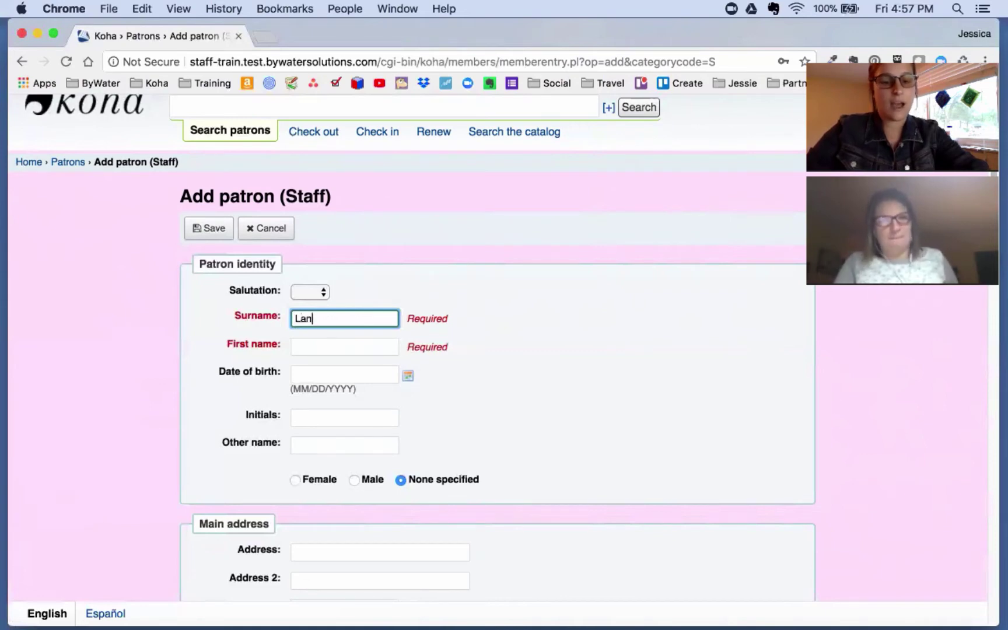
# Step: Enter the patron's surname and first name, skip date of birth, and set gender to Male
pyautogui.press('Tab')
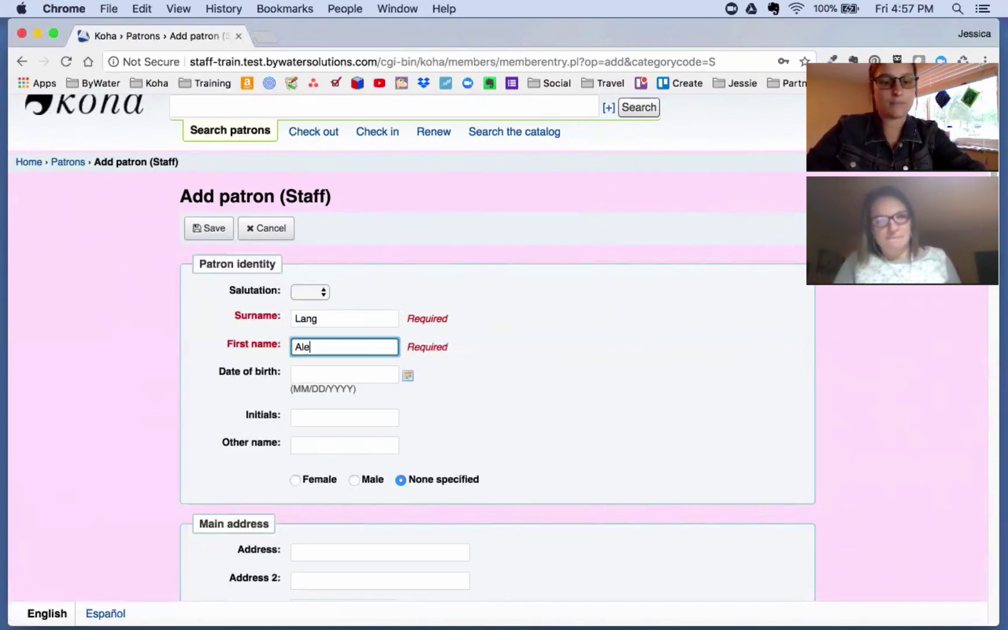
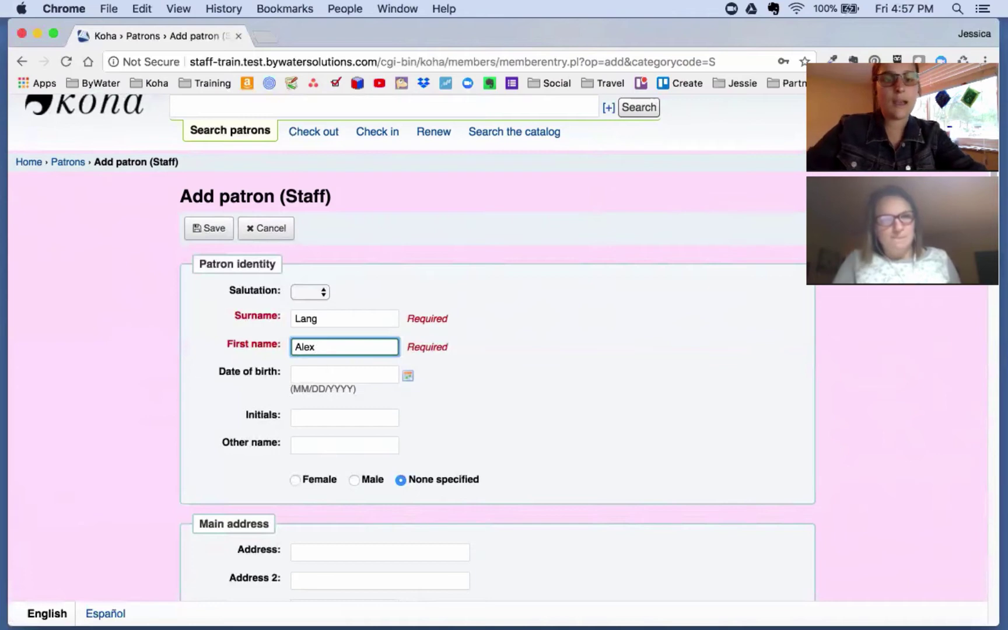
pyautogui.press('Tab')
pyautogui.scroll(-3, 533, 388)
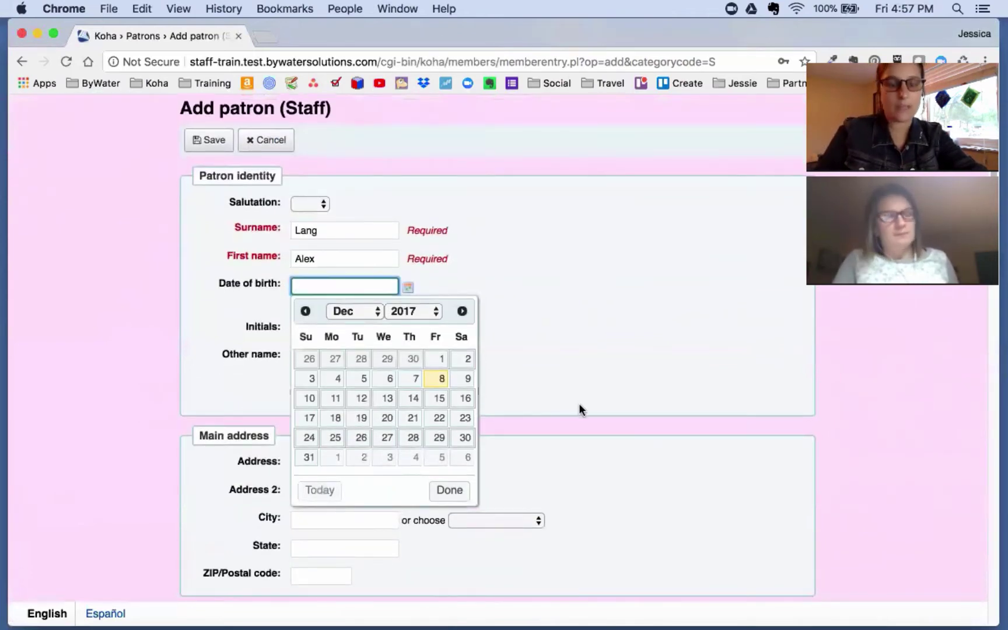
pyautogui.scroll(-1, 579, 403)
pyautogui.click(603, 409)
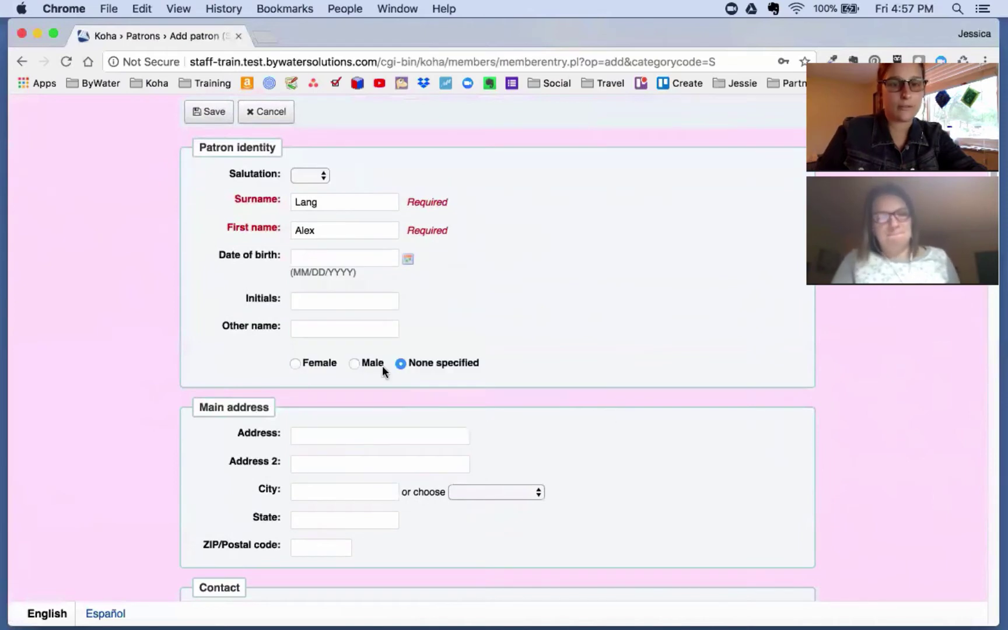
pyautogui.click(354, 364)
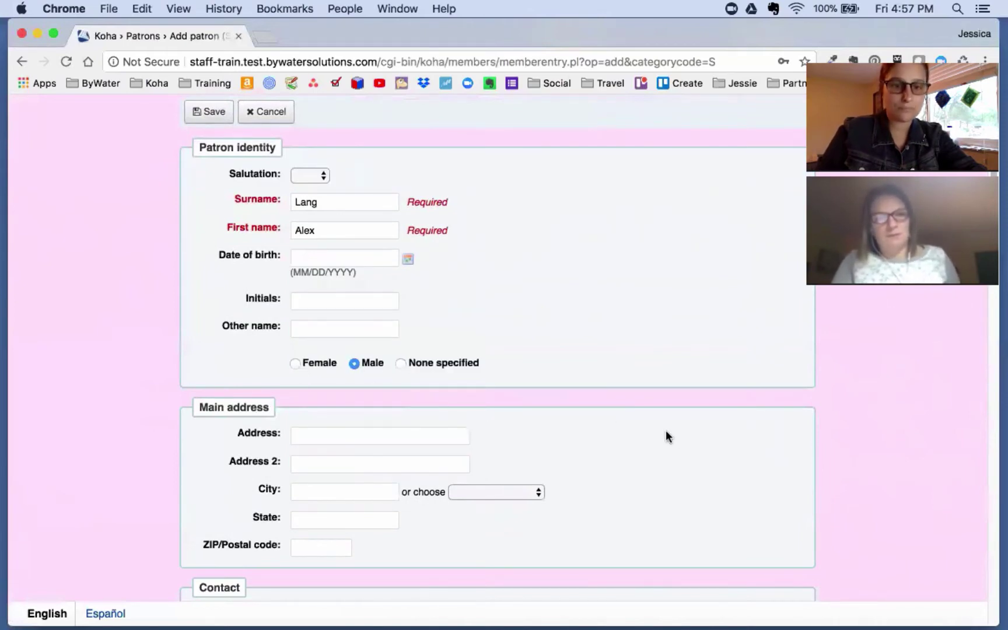
pyautogui.scroll(-10, 675, 432)
pyautogui.scroll(-2, 681, 442)
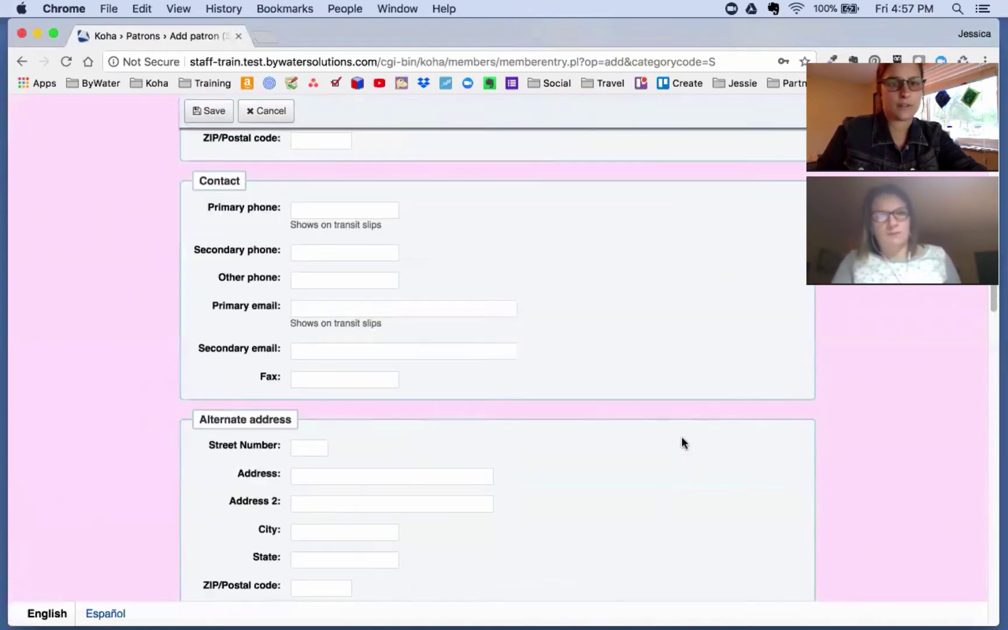
pyautogui.scroll(-1, 654, 433)
# Step: Enter the patron's full primary email address, correcting the typo so the warning clears
pyautogui.click(350, 307)
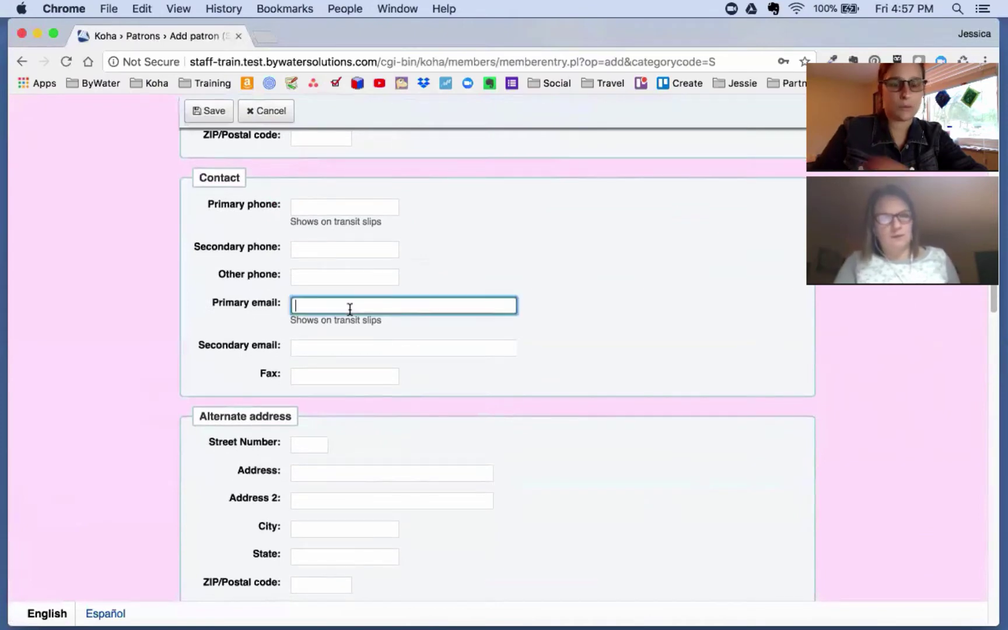
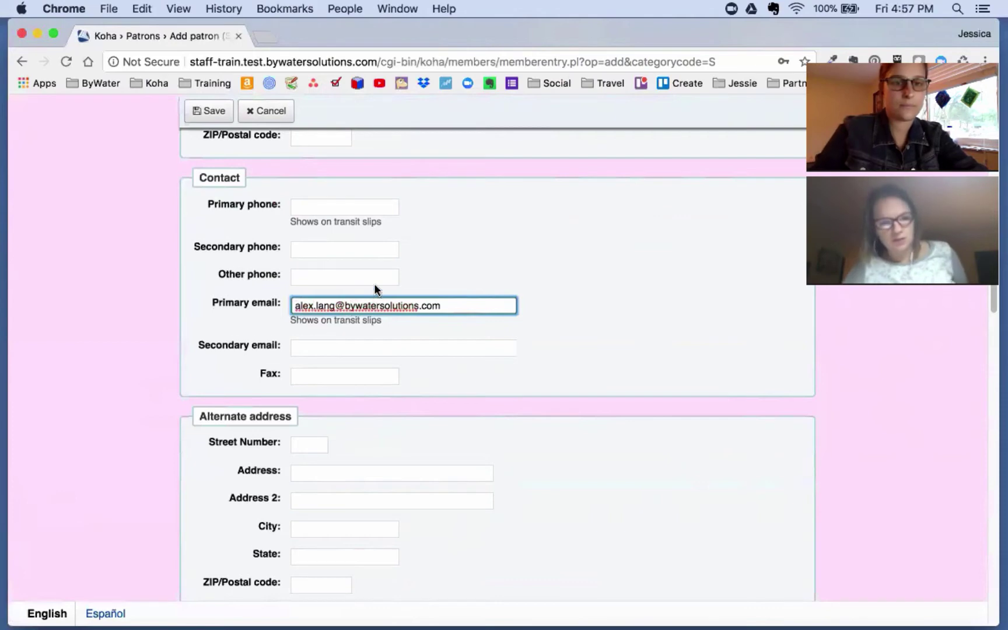
pyautogui.scroll(-3, 409, 321)
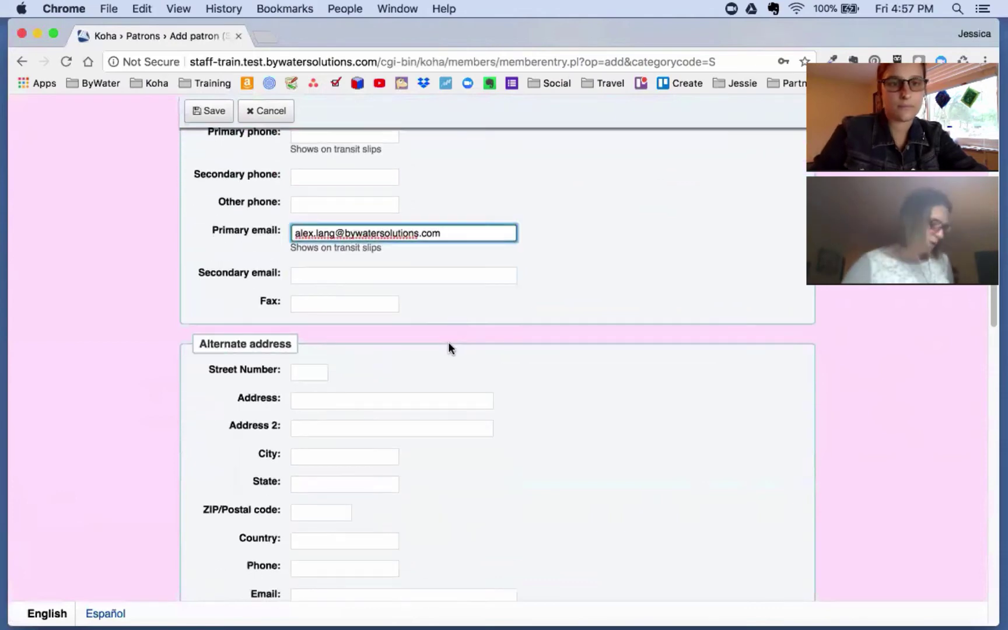
pyautogui.scroll(5, 449, 345)
pyautogui.scroll(-15, 454, 360)
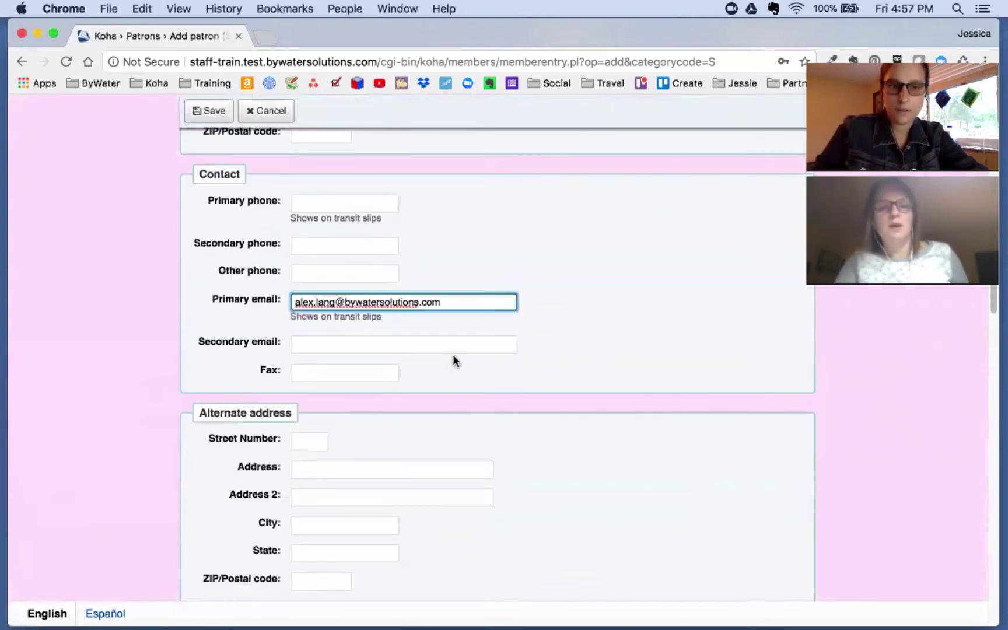
pyautogui.scroll(-3, 453, 360)
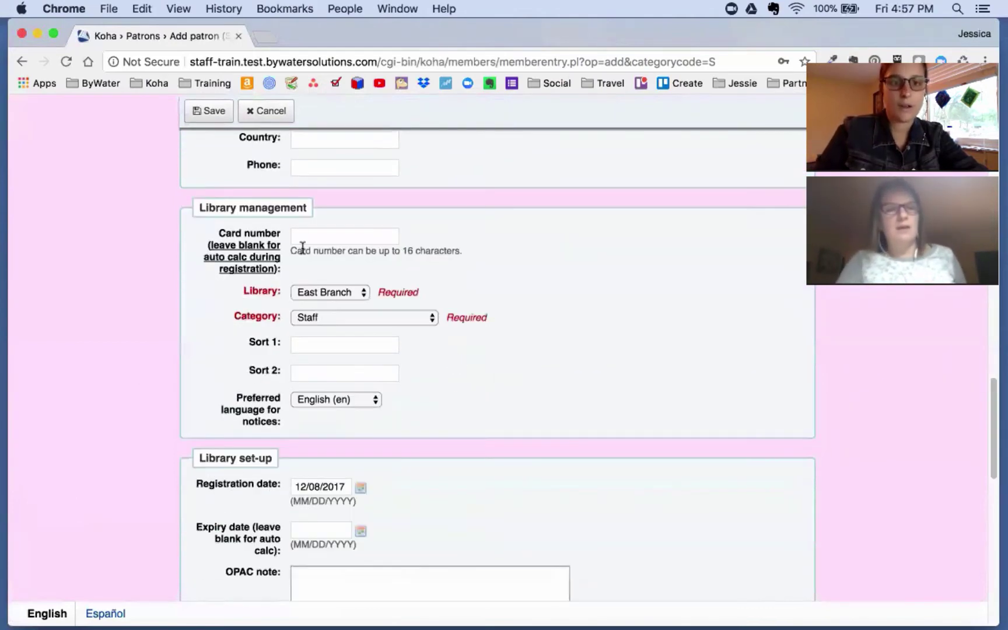
# Step: Leave the card number blank so it auto-calculates, as noted beside the field
pyautogui.click(302, 236)
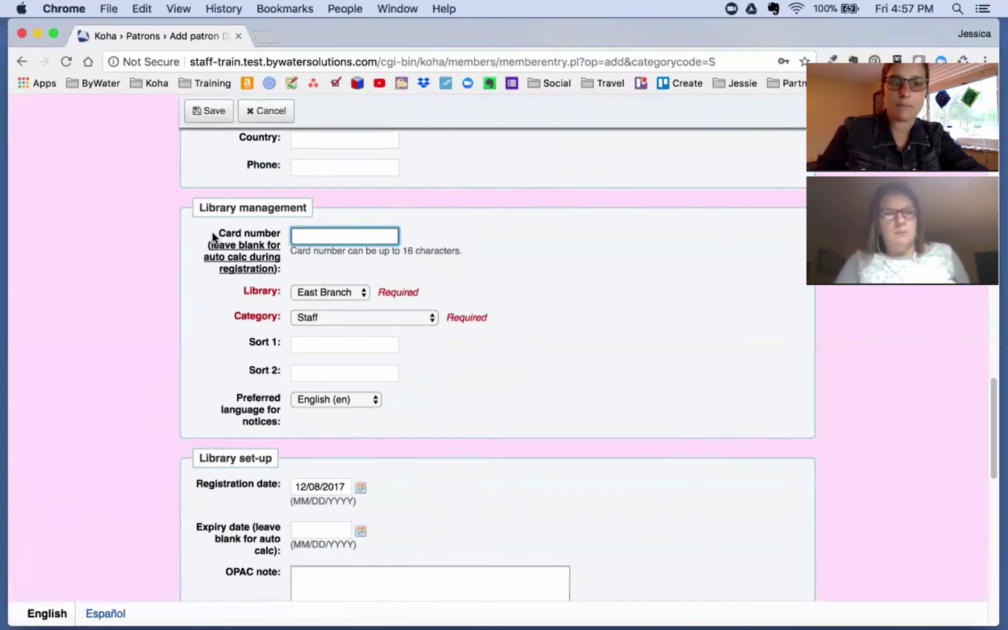
pyautogui.moveTo(214, 235); pyautogui.dragTo(281, 238)
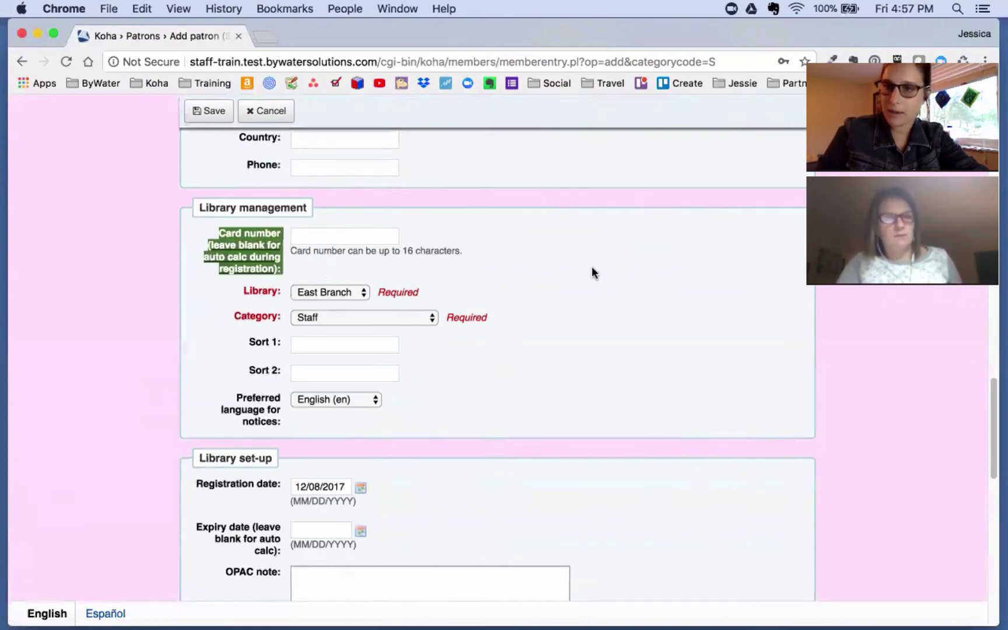
pyautogui.scroll(-2, 594, 268)
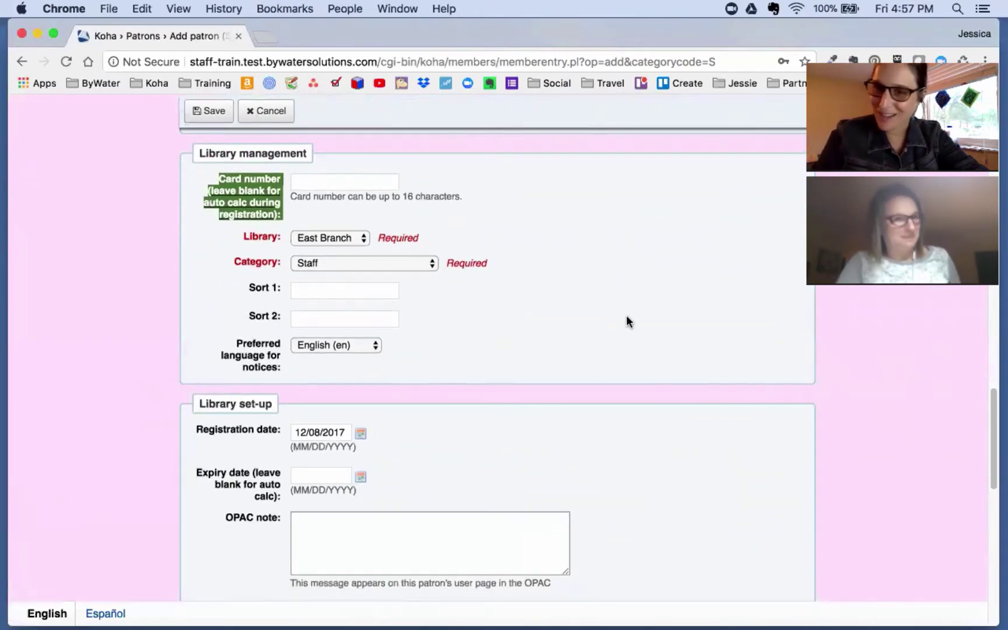
pyautogui.scroll(-5, 626, 317)
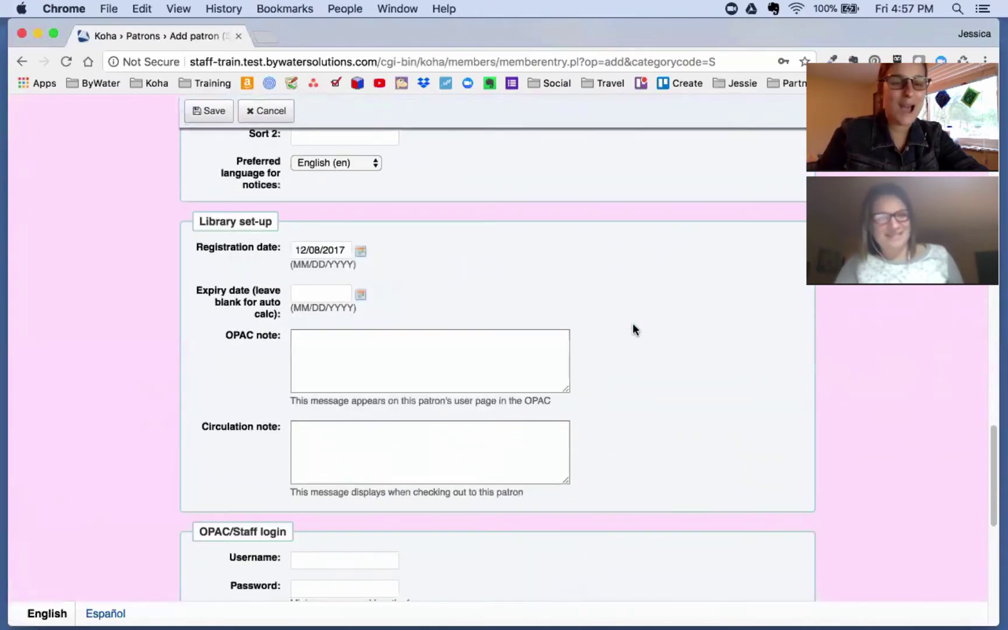
pyautogui.scroll(-6, 633, 327)
# Step: Set the OPAC/Staff login username and enter the password with its confirmation
pyautogui.click(304, 340)
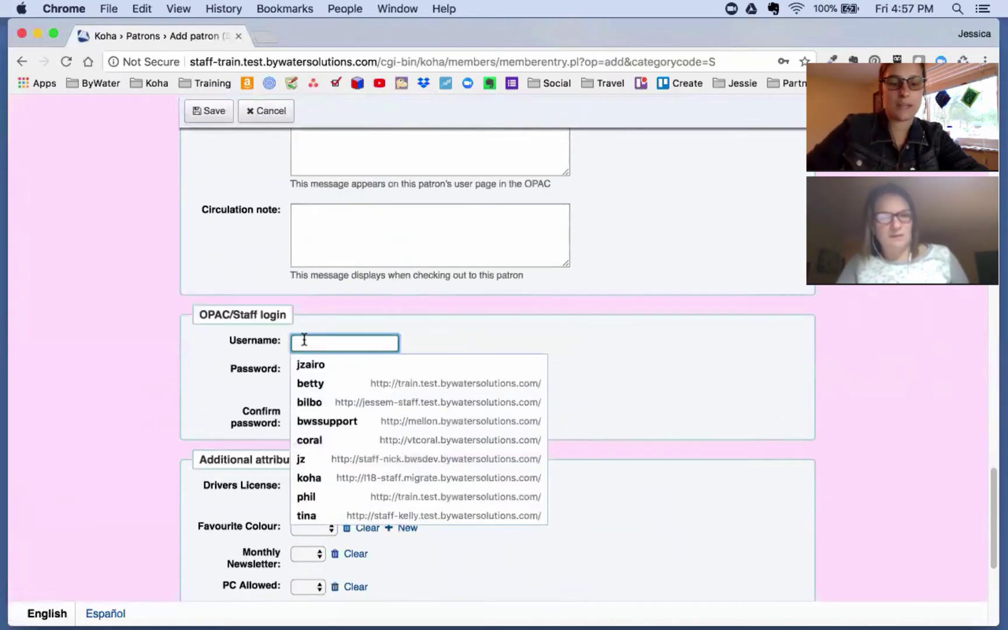
pyautogui.write('alex')
pyautogui.press('Tab')
pyautogui.write('••')
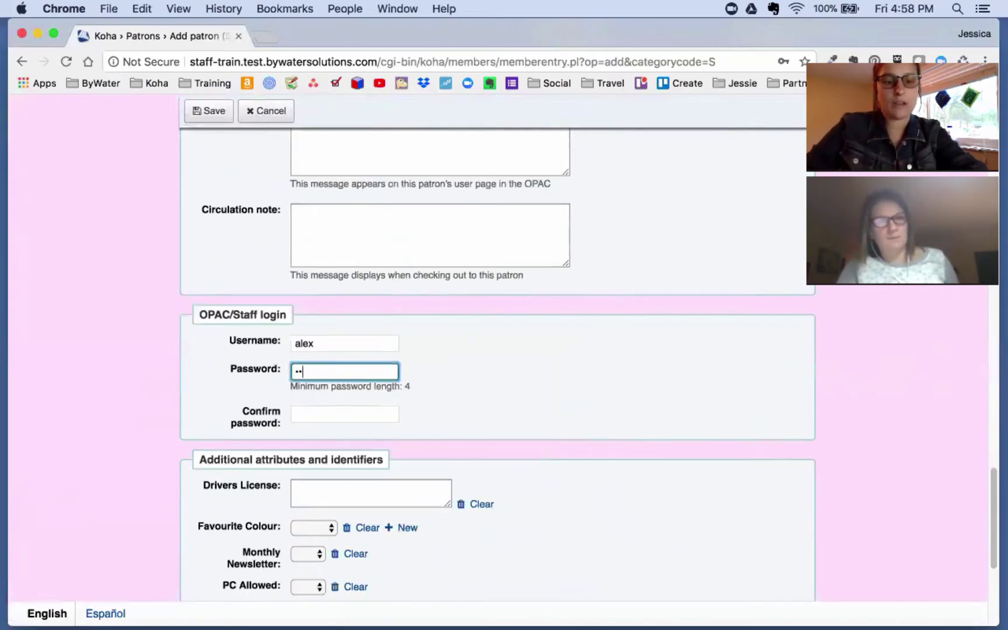
pyautogui.write('••')
pyautogui.press('Tab')
pyautogui.write('••••')
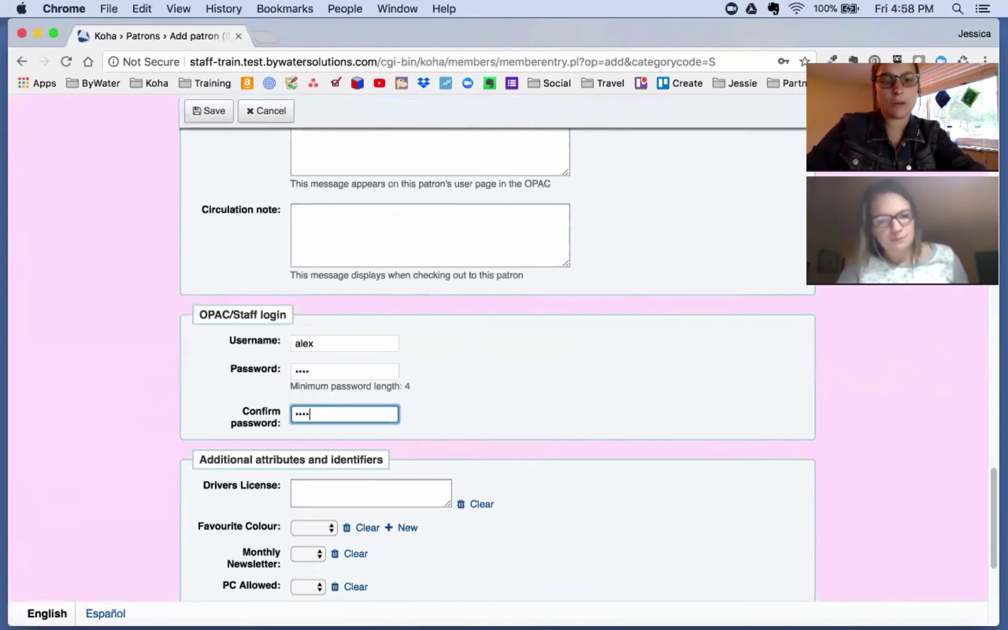
pyautogui.press('Tab')
pyautogui.scroll(-6, 543, 489)
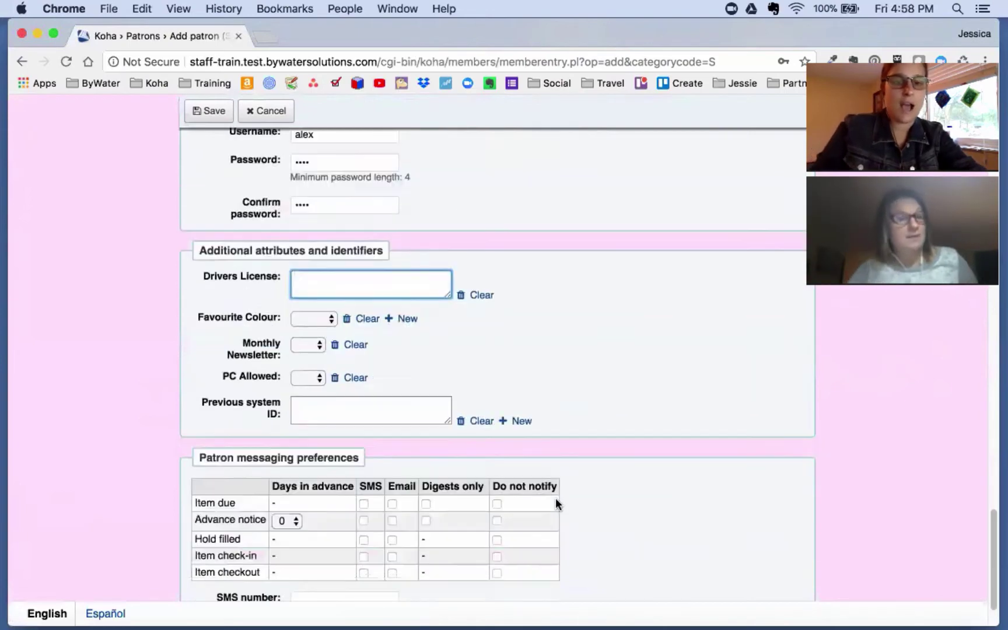
pyautogui.scroll(2, 580, 487)
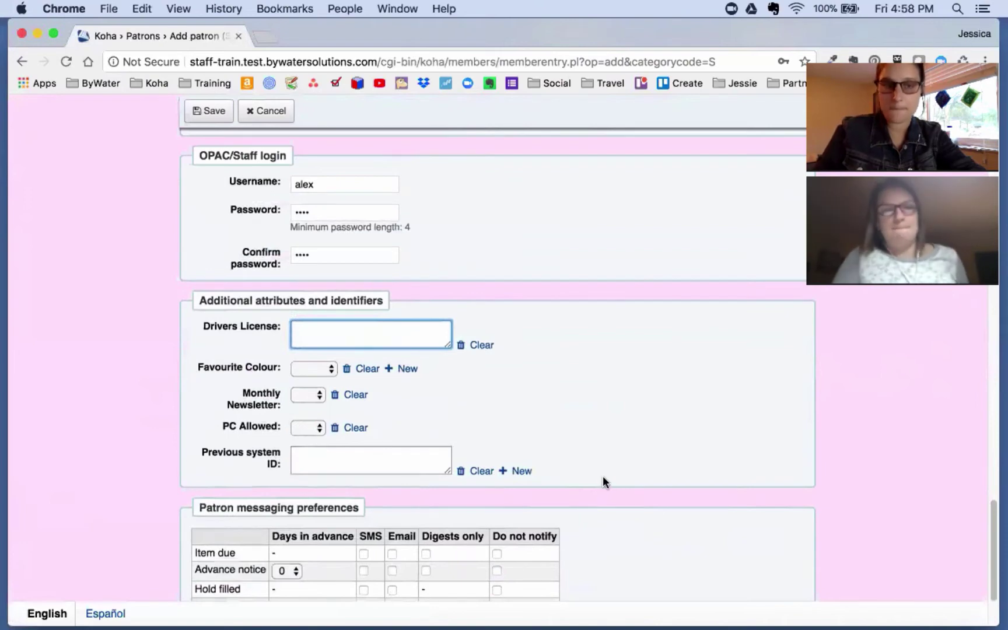
pyautogui.scroll(-5, 603, 476)
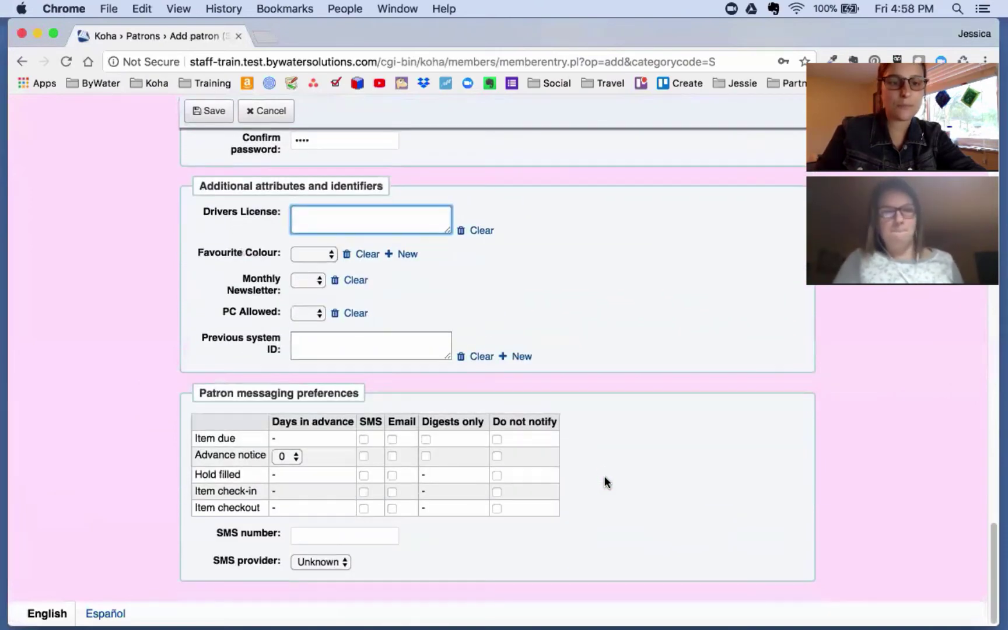
# Step: Leave the SMS number empty and SMS provider as Unknown, then save the new patron
pyautogui.click(330, 534)
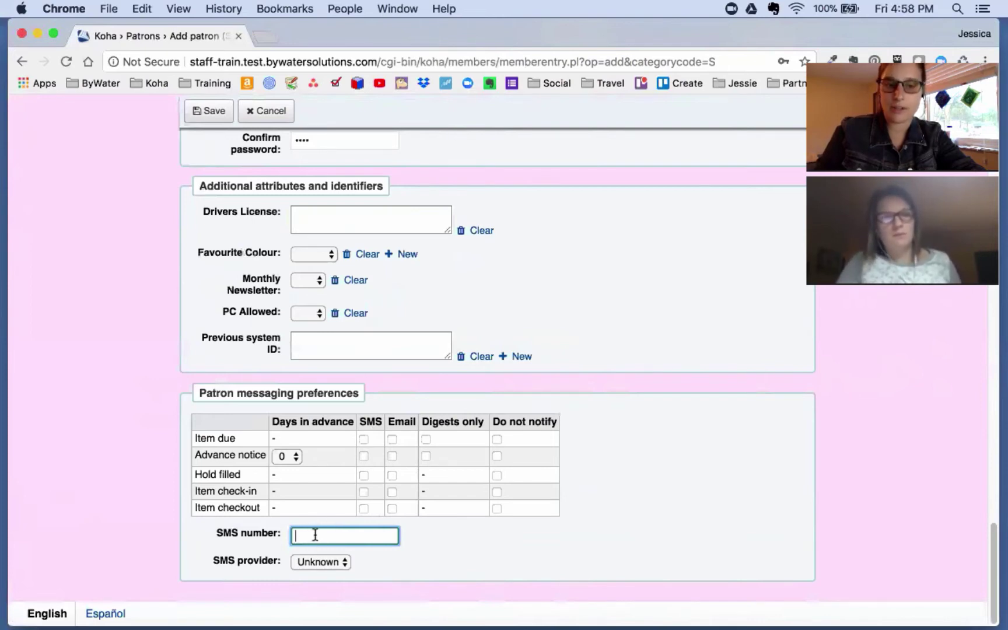
pyautogui.click(311, 563)
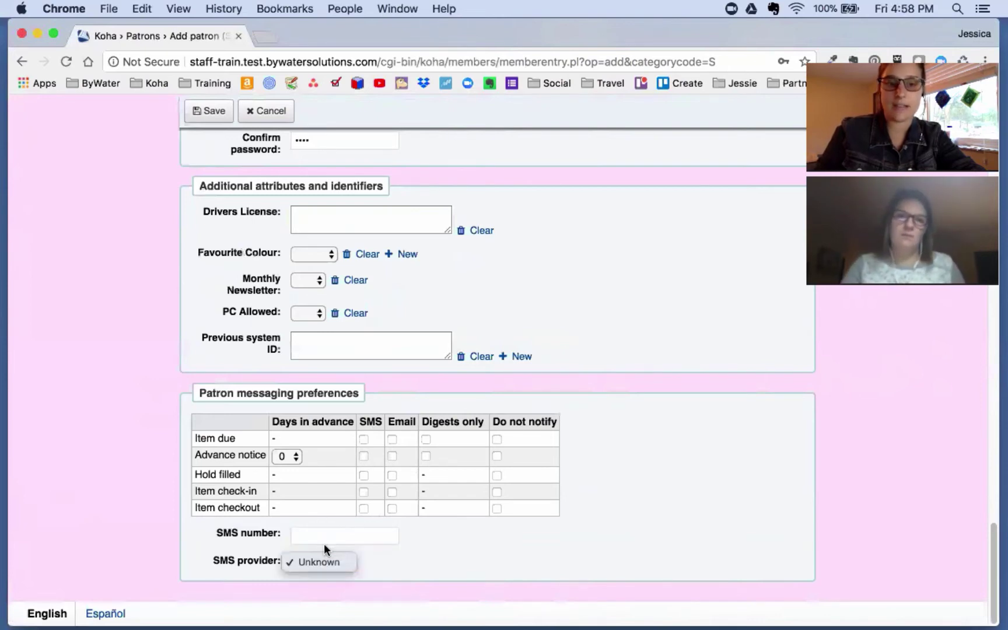
pyautogui.click(325, 542)
pyautogui.click(330, 529)
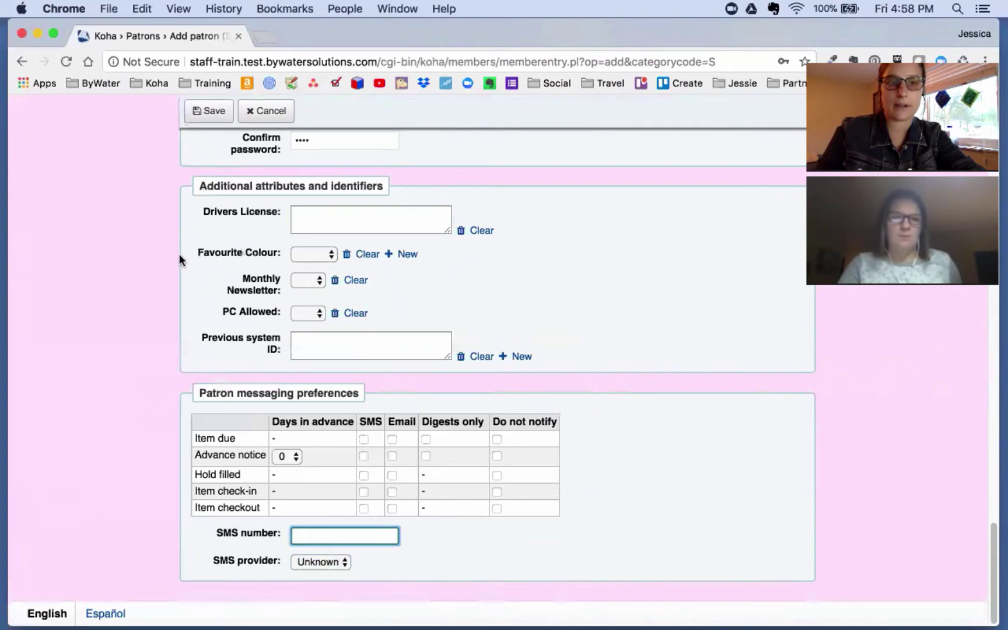
pyautogui.click(204, 119)
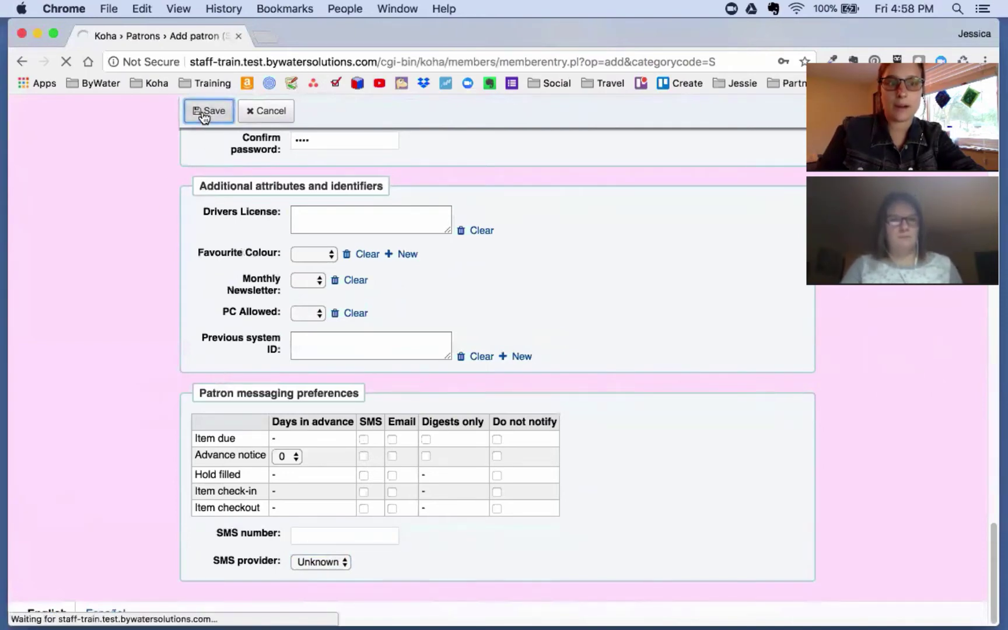
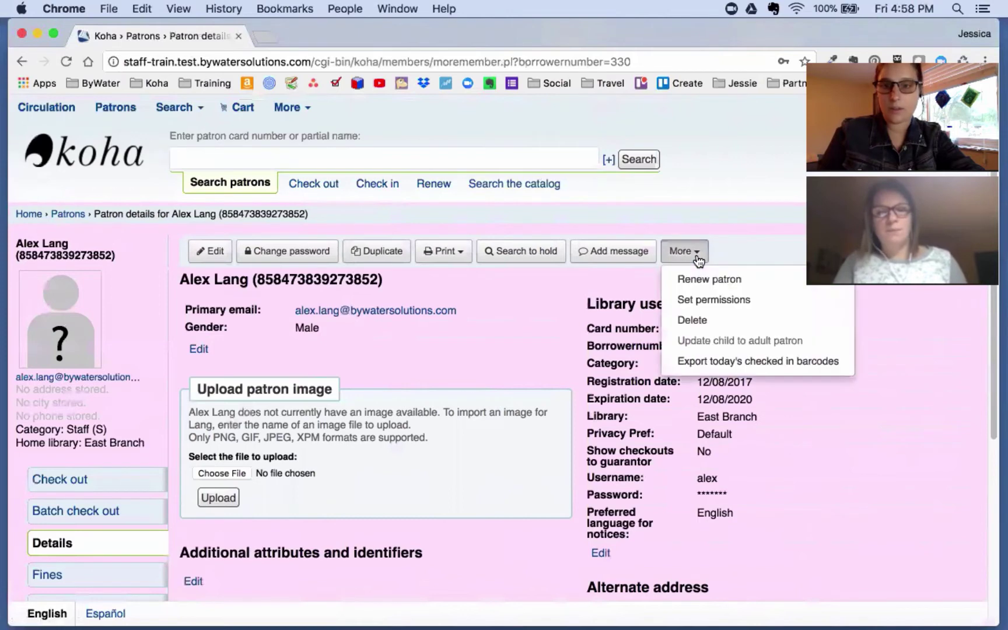
# Step: Open the patron's Set permissions page and highlight the note that staff login requires catalogue
pyautogui.click(704, 303)
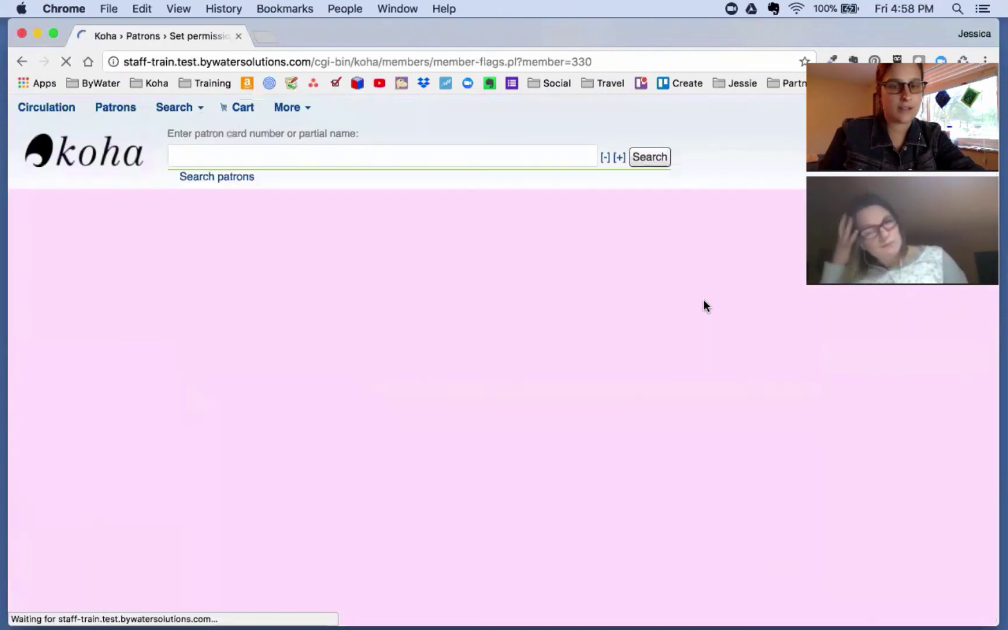
pyautogui.scroll(-5, 722, 347)
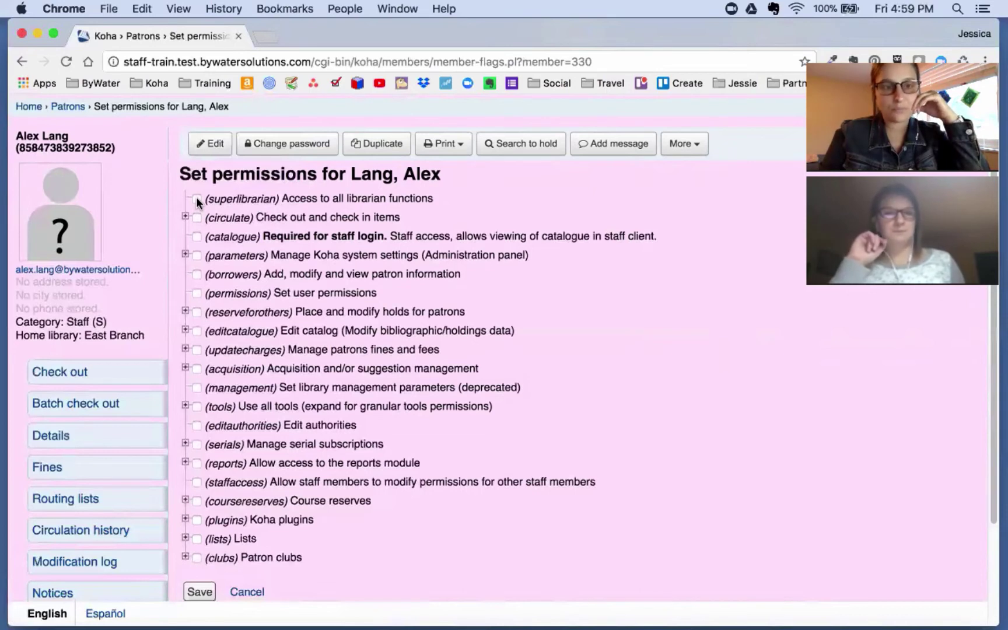
pyautogui.moveTo(264, 236); pyautogui.dragTo(386, 238)
# Step: Grant catalogue access and expand the circulation sub-permissions
pyautogui.click(197, 236)
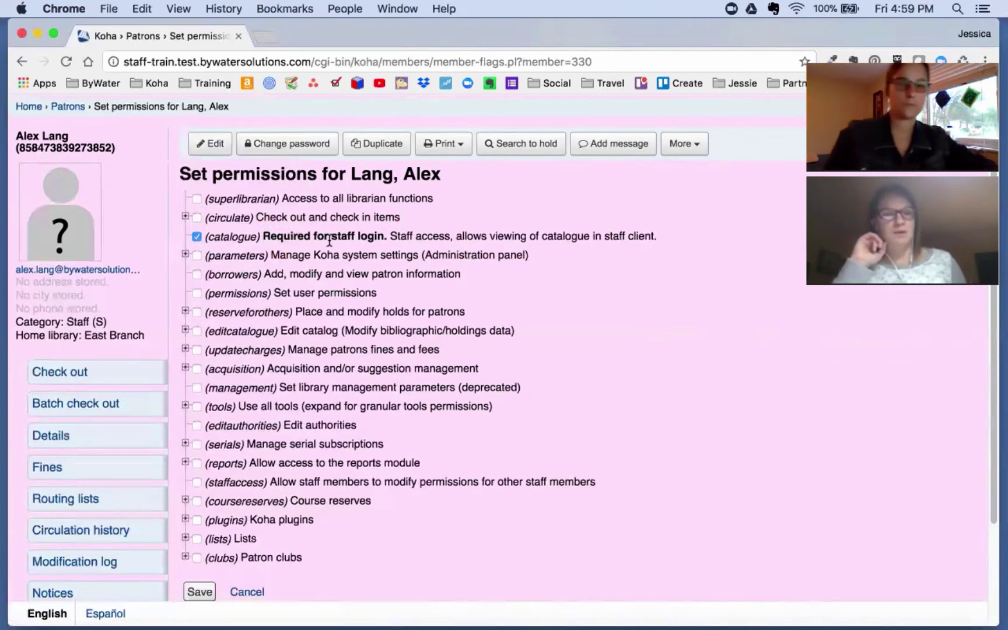
pyautogui.click(186, 217)
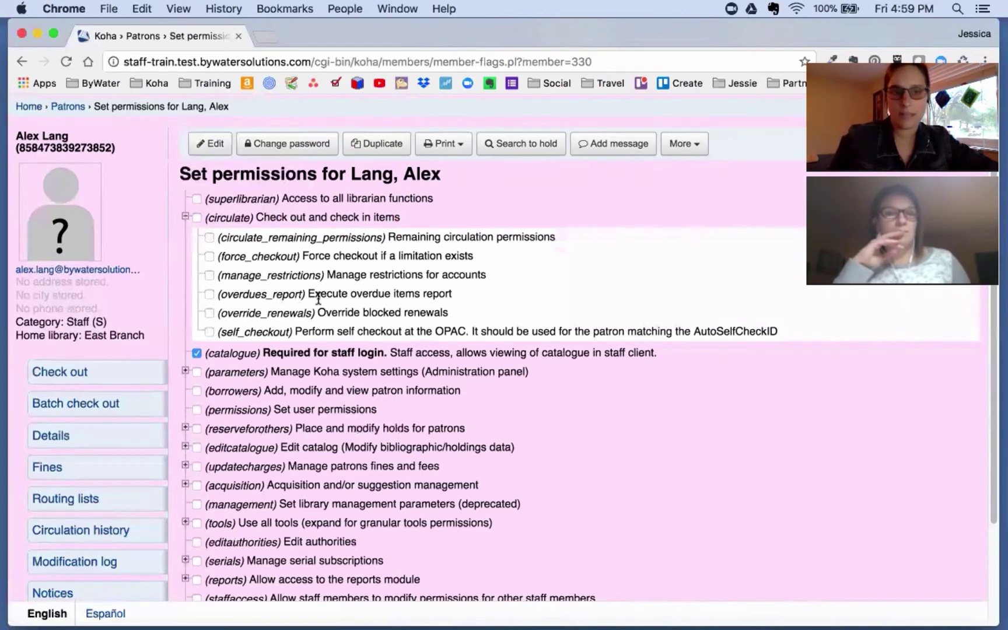
pyautogui.scroll(-1, 533, 260)
pyautogui.scroll(-2, 534, 264)
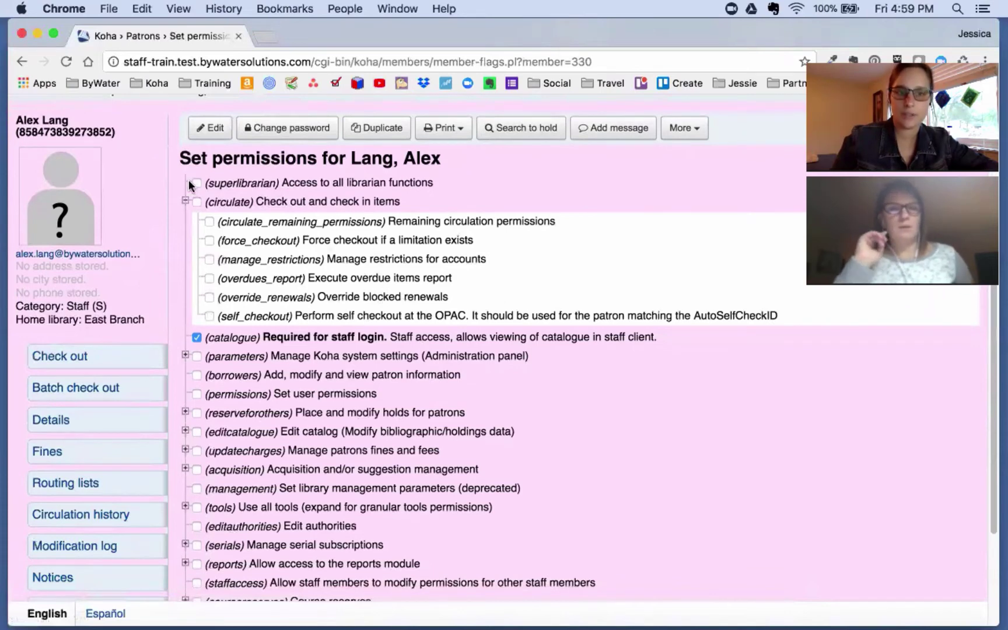
# Step: Tick circulate_remaining_permissions, force_checkout and manage_restrictions under circulation
pyautogui.click(197, 202)
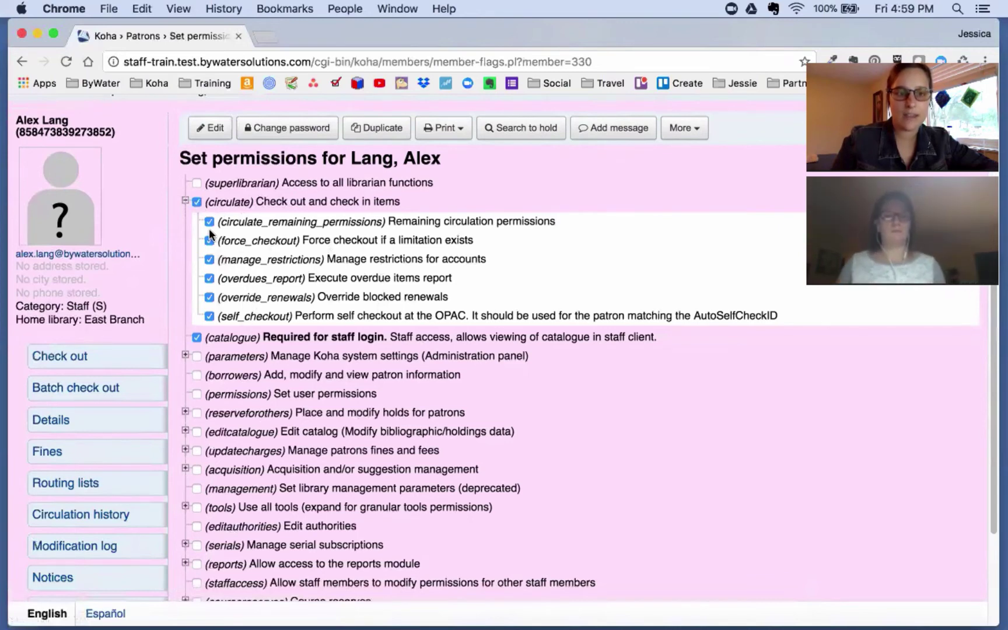
pyautogui.click(194, 200)
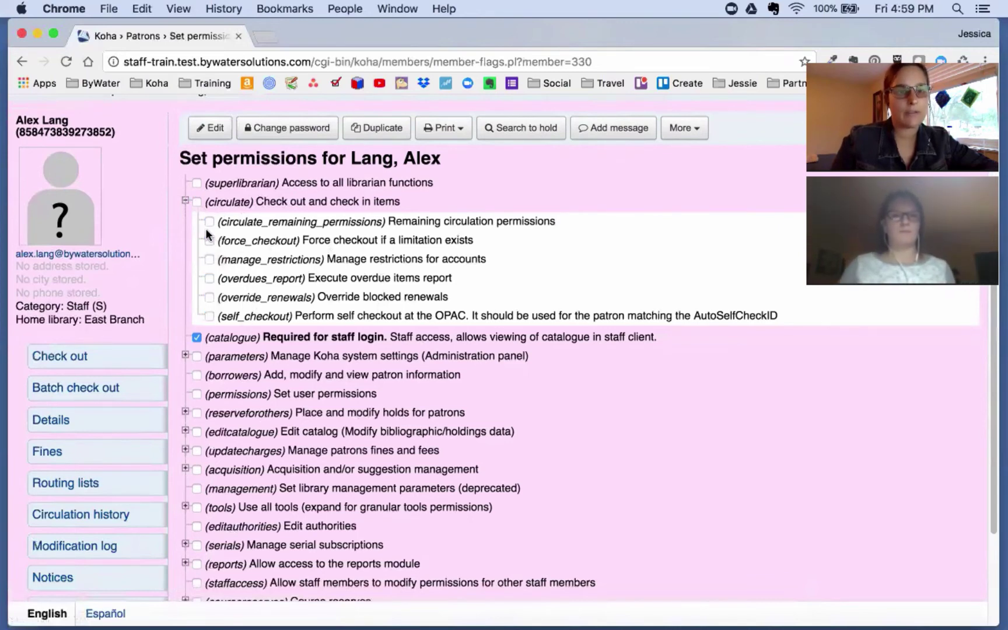
pyautogui.click(210, 259)
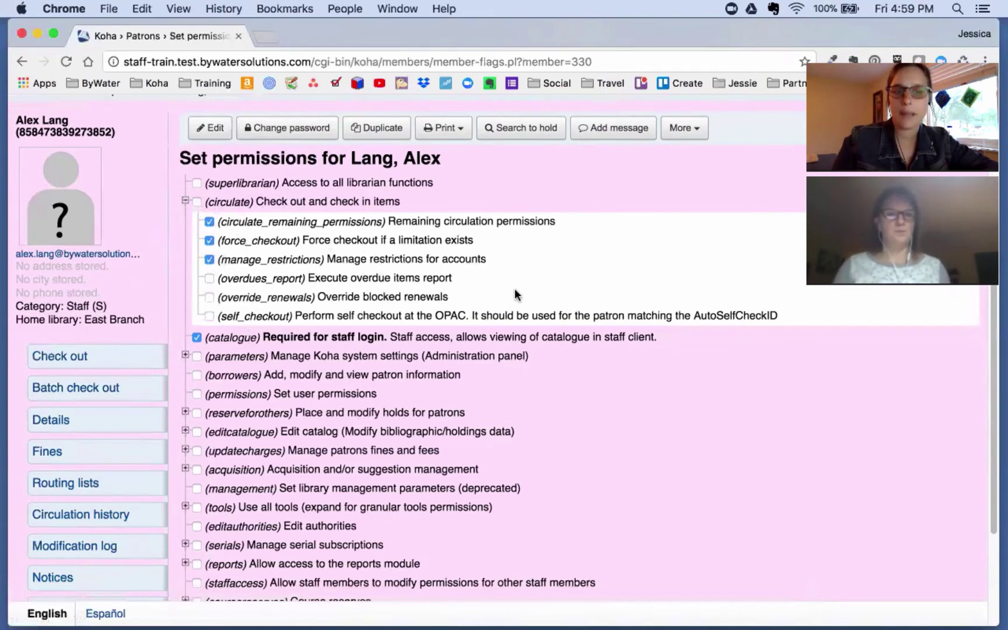
pyautogui.scroll(-2, 329, 254)
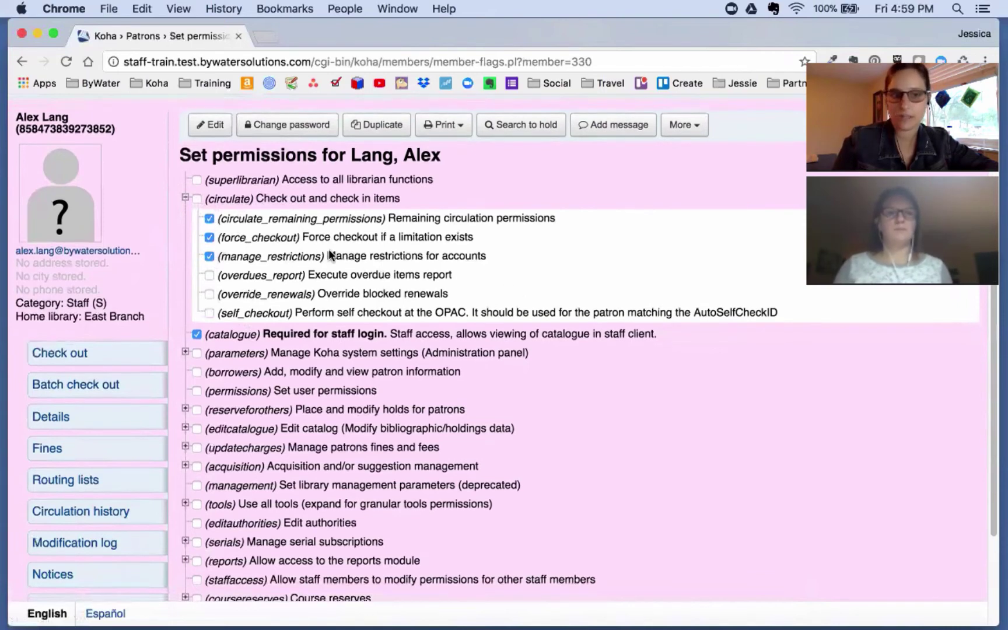
pyautogui.scroll(-5, 331, 252)
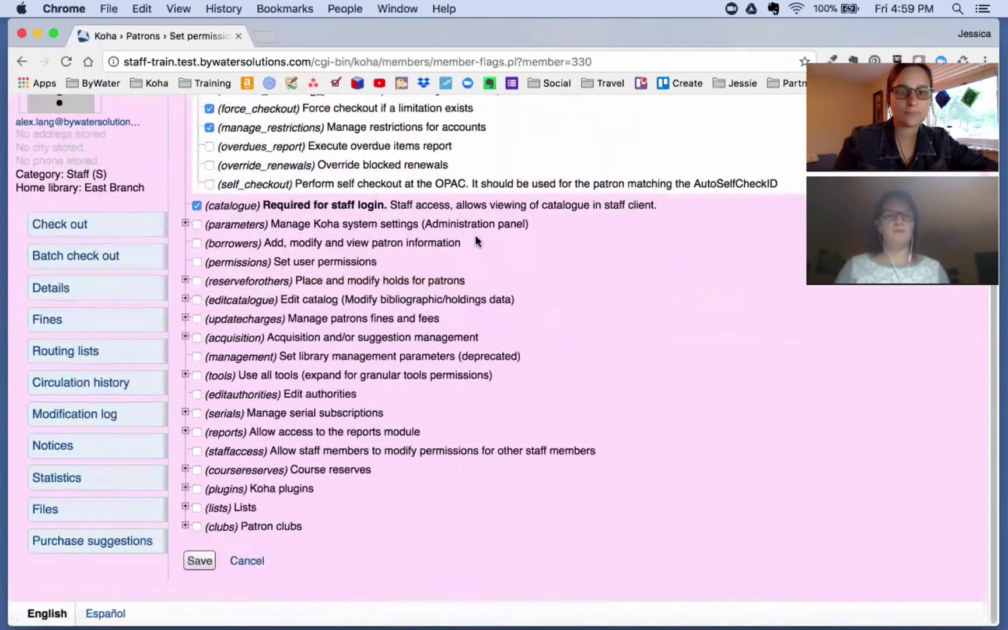
pyautogui.click(186, 224)
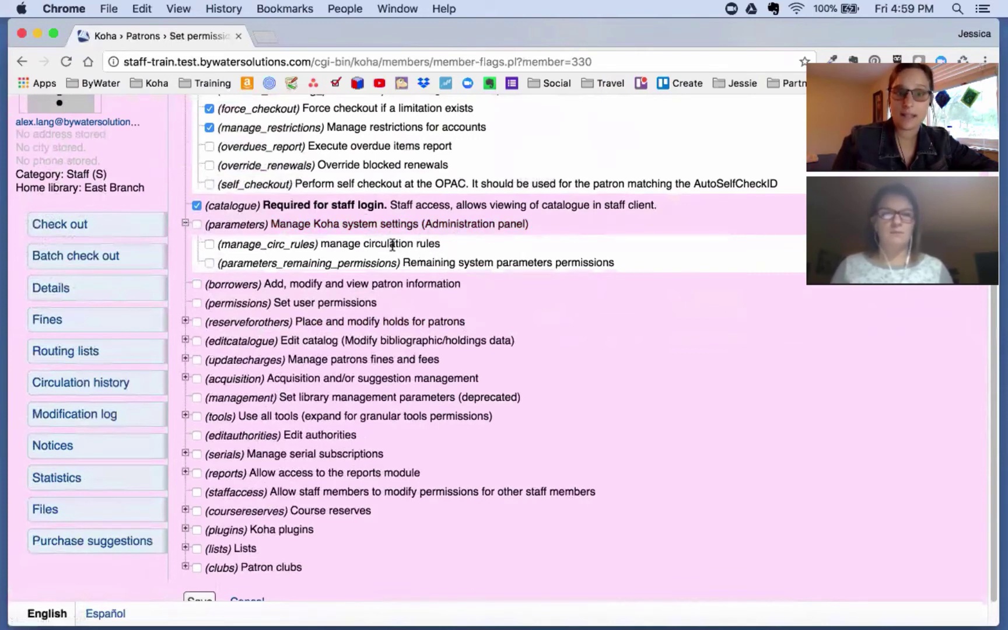
# Step: Collapse system parameters and tick the borrowers permission to add, modify and view patrons
pyautogui.click(185, 223)
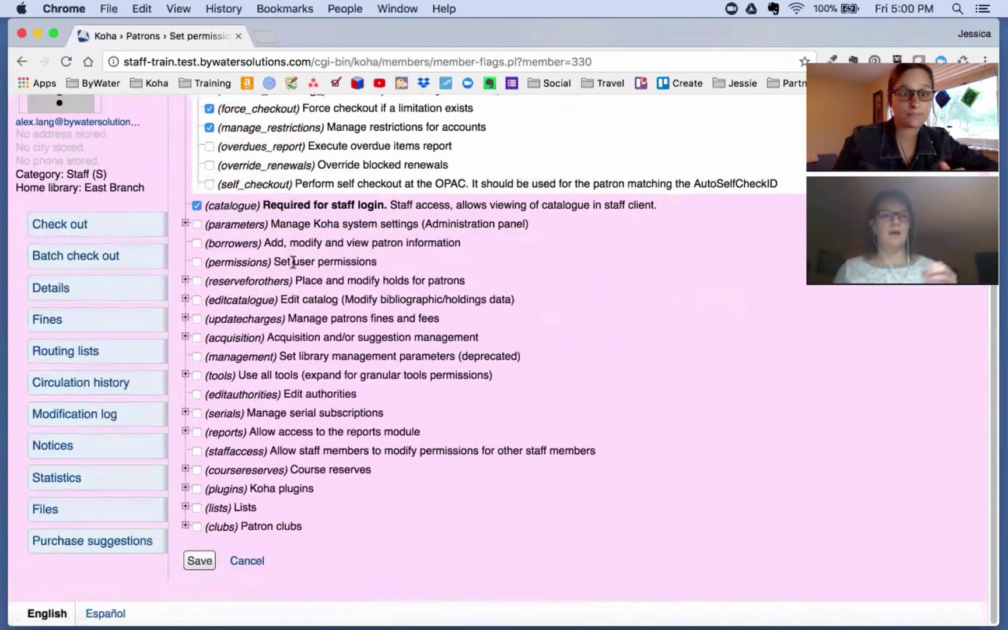
pyautogui.click(197, 244)
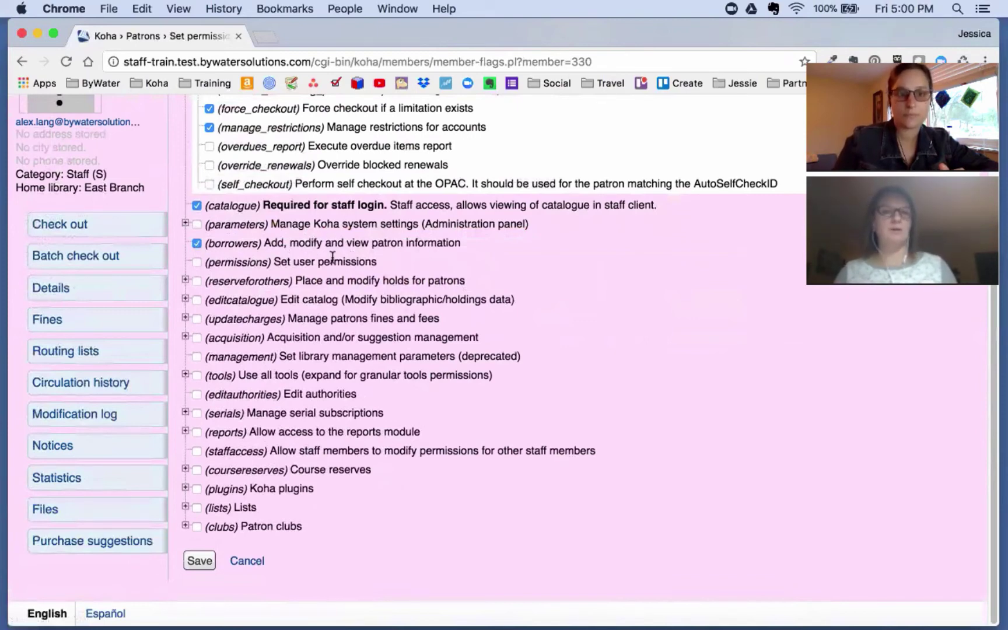
pyautogui.moveTo(376, 262); pyautogui.dragTo(207, 260)
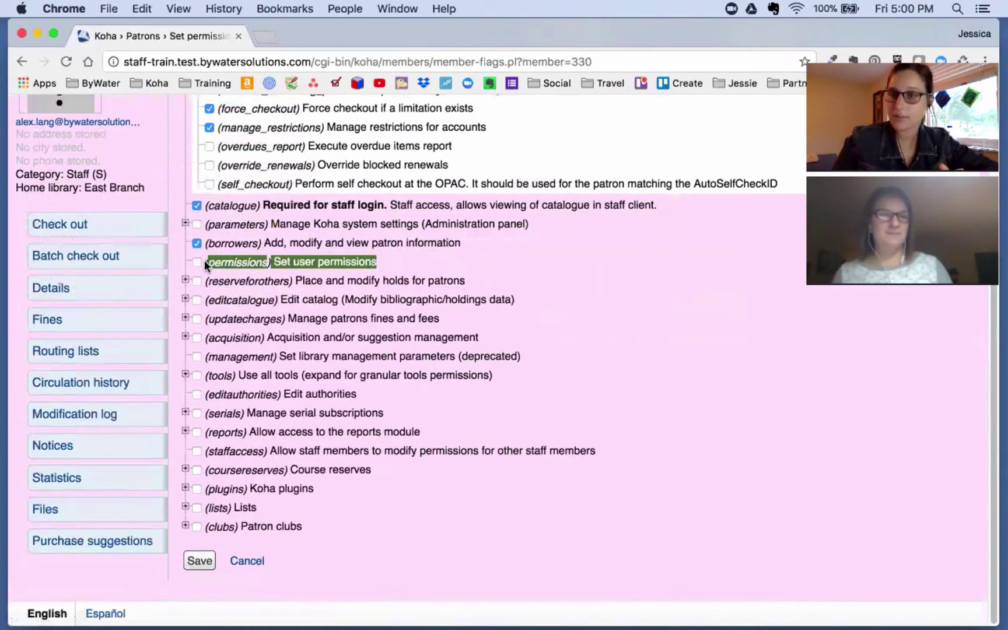
pyautogui.click(389, 259)
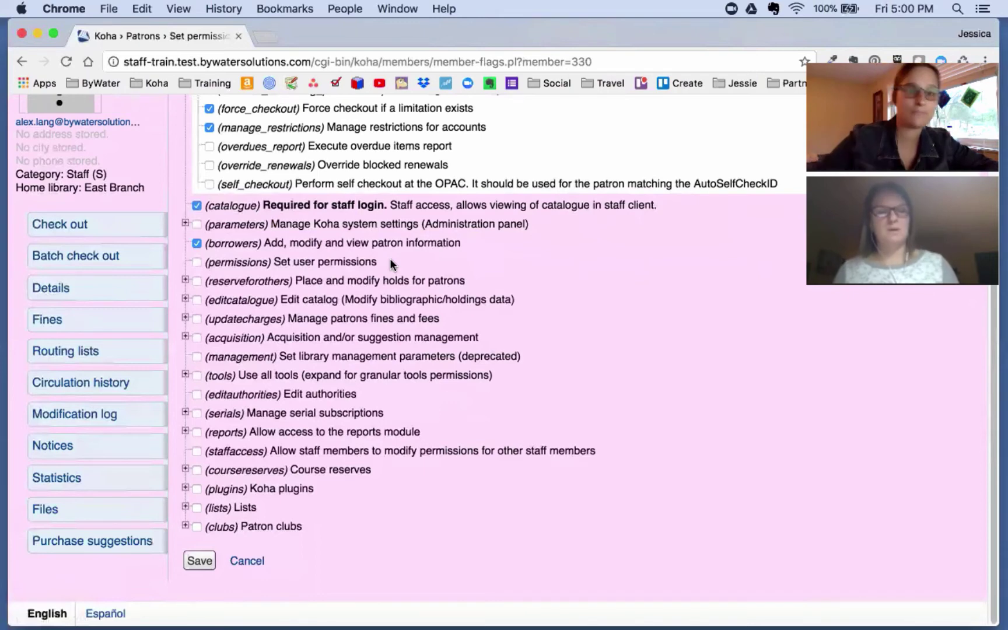
# Step: Grant the modify_holds_priority and place_holds permissions under reserveforothers
pyautogui.click(186, 281)
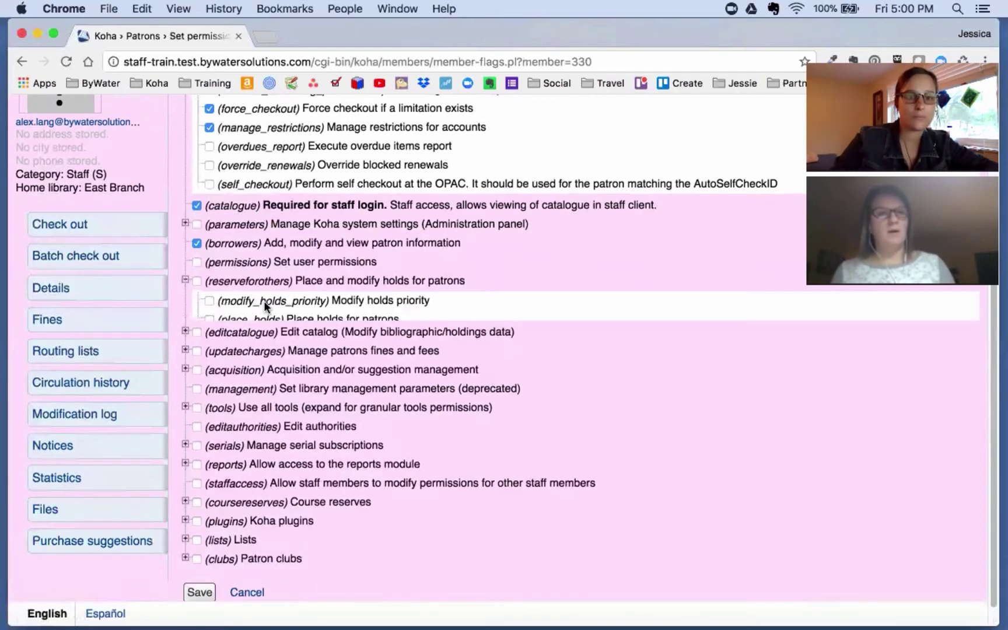
pyautogui.scroll(-1, 193, 269)
pyautogui.click(197, 248)
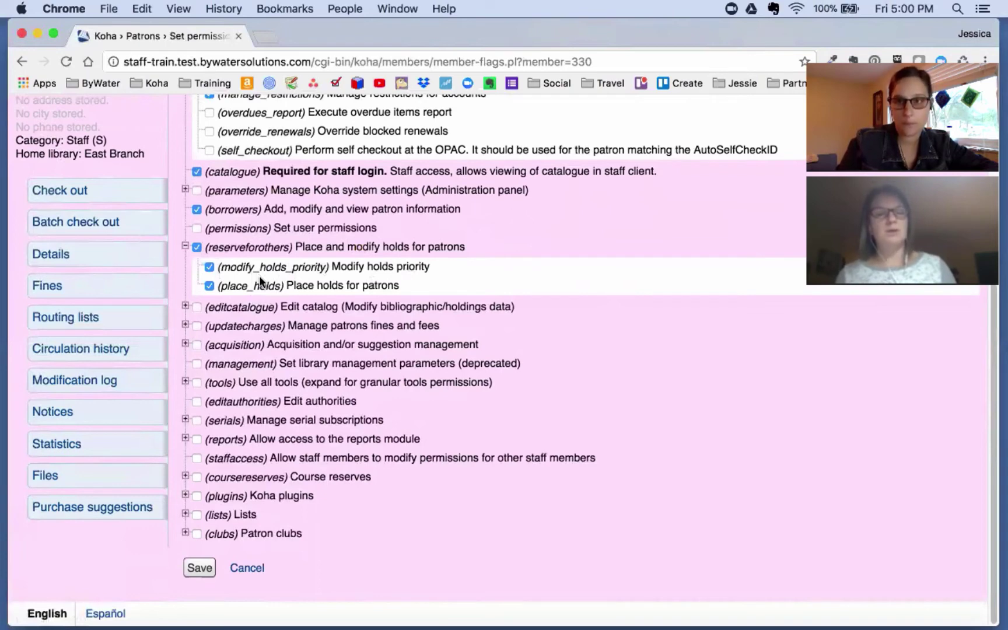
# Step: Tick edit_items under the editcatalogue cataloguing permissions
pyautogui.click(185, 307)
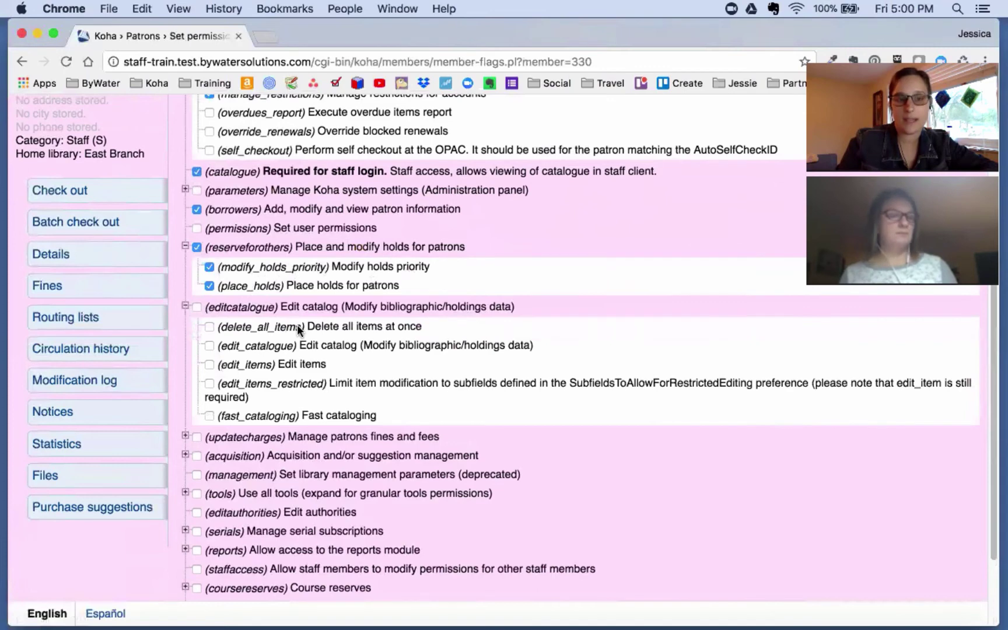
pyautogui.scroll(-1, 299, 329)
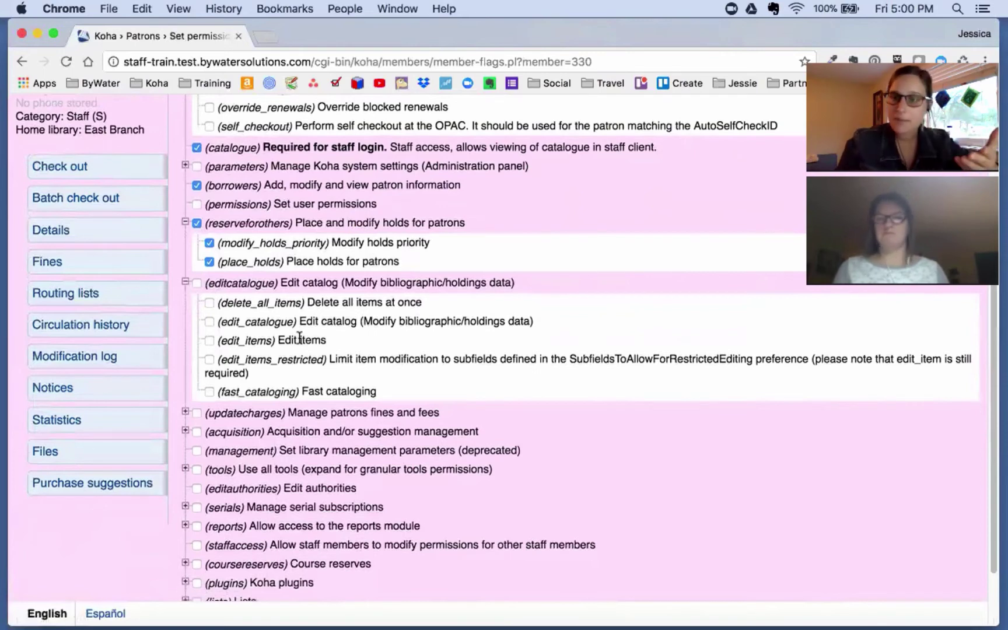
pyautogui.click(261, 345)
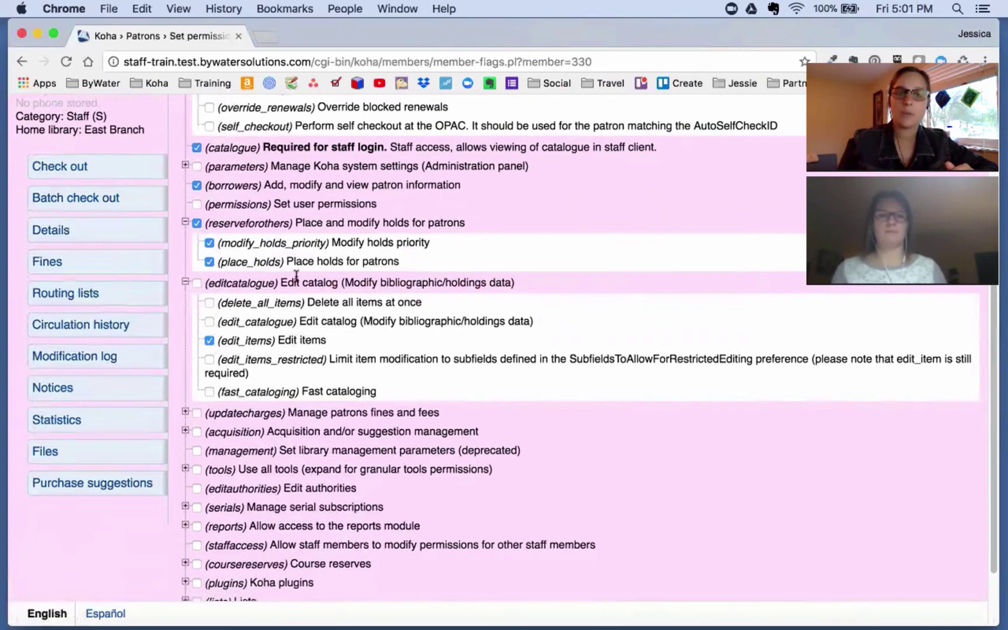
pyautogui.scroll(-3, 349, 362)
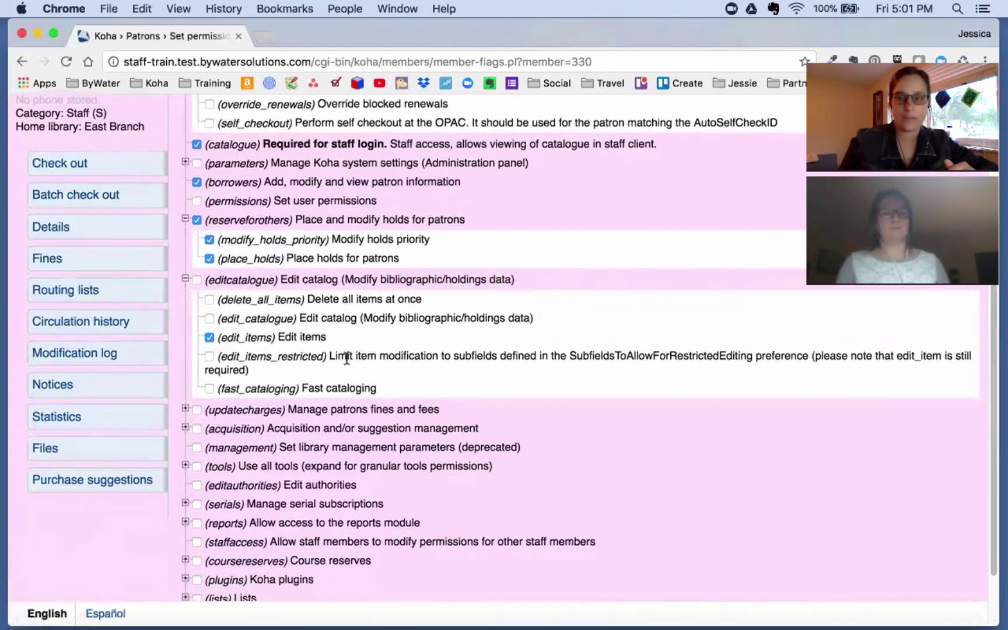
# Step: Expand the updatecharges and acquisition sub-permissions for review, ticking none of them
pyautogui.click(185, 324)
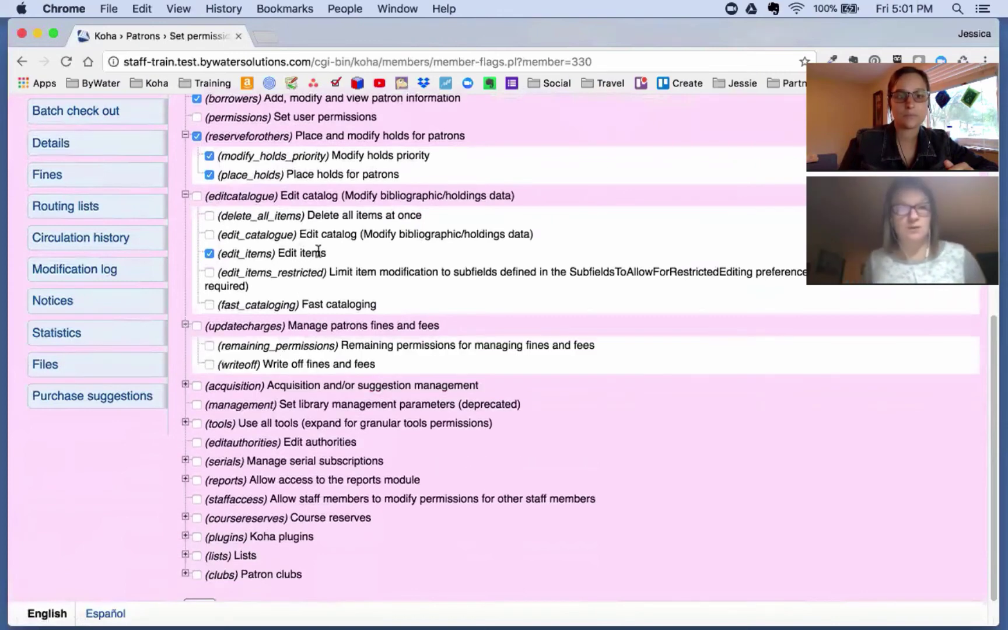
pyautogui.scroll(-1, 349, 266)
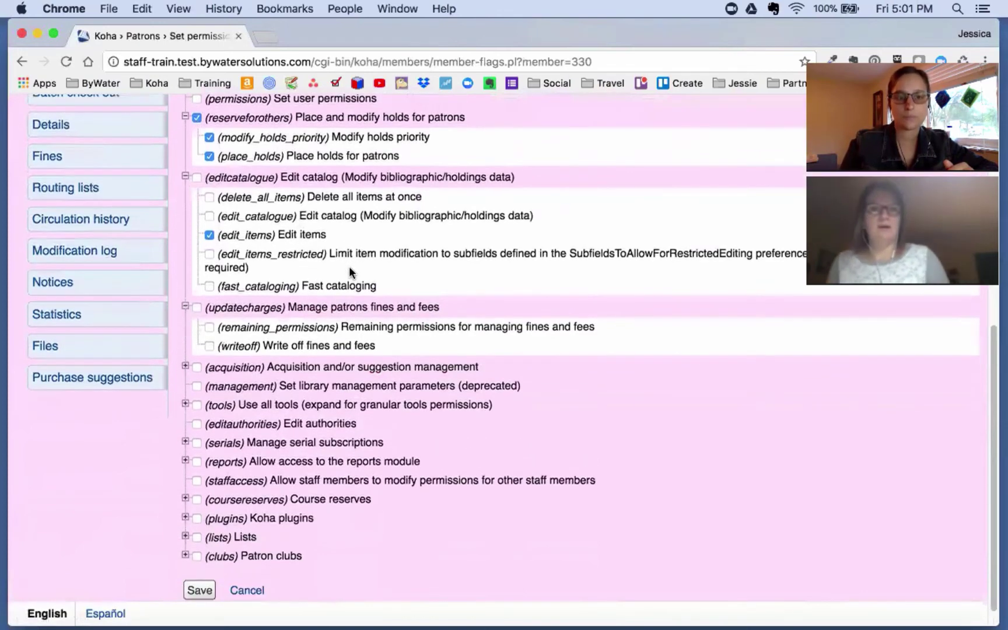
pyautogui.moveTo(221, 197); pyautogui.dragTo(425, 197)
pyautogui.scroll(-1, 385, 286)
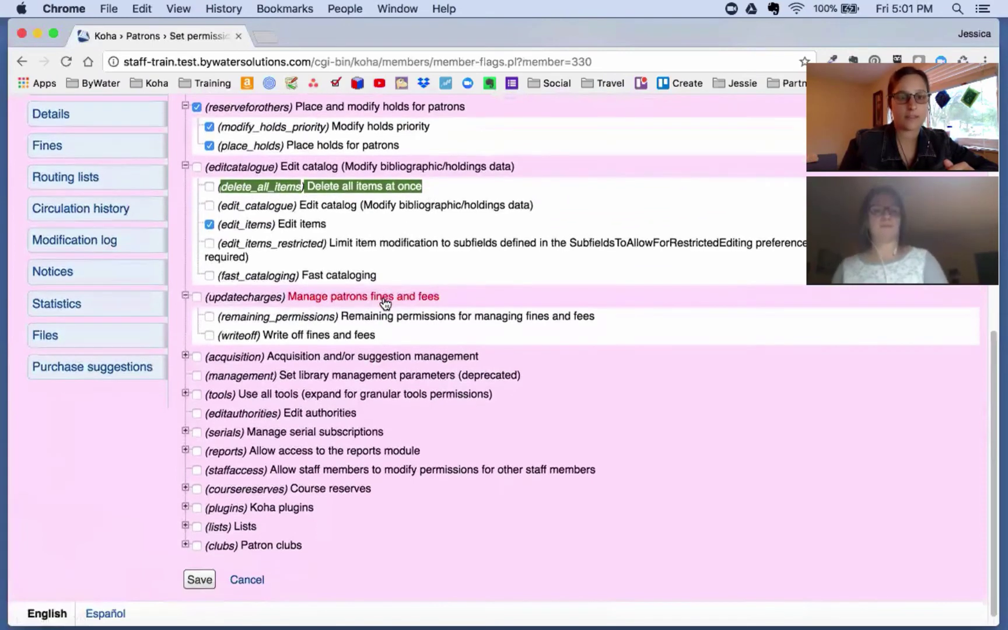
pyautogui.scroll(-1, 385, 301)
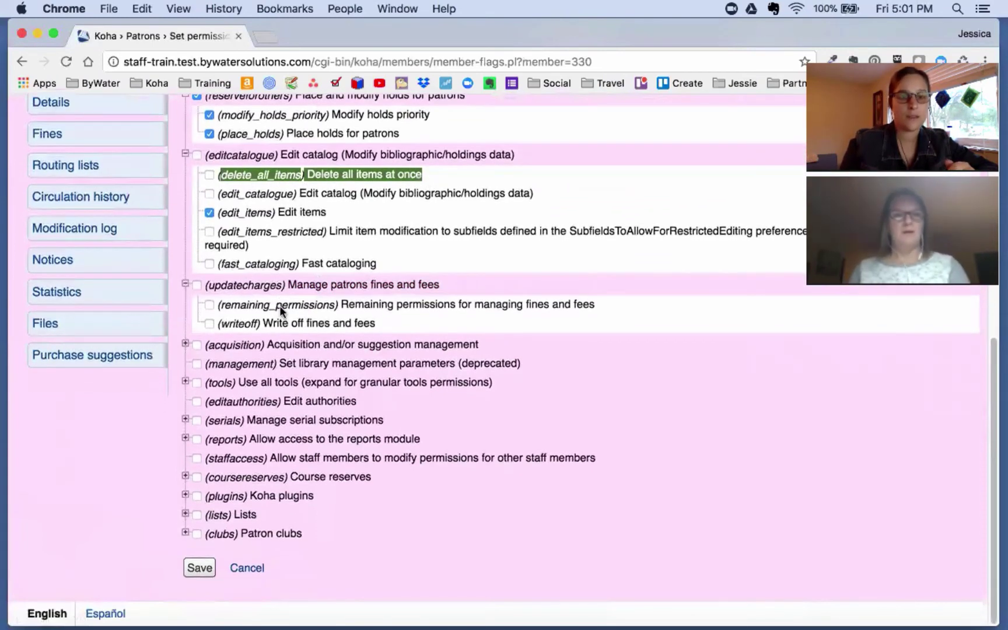
pyautogui.moveTo(286, 286); pyautogui.dragTo(443, 286)
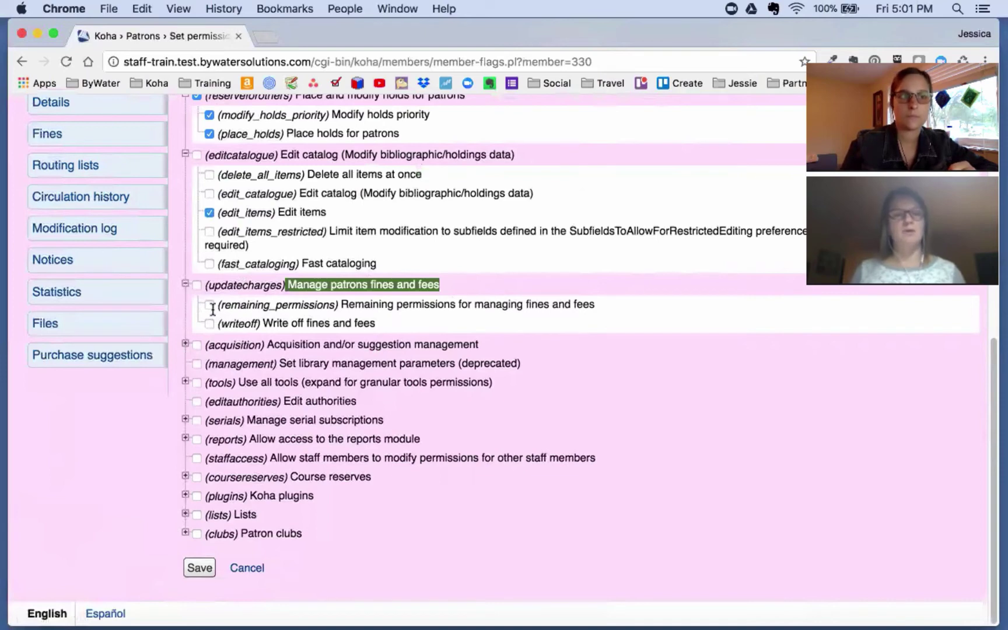
pyautogui.click(186, 346)
pyautogui.scroll(-3, 306, 391)
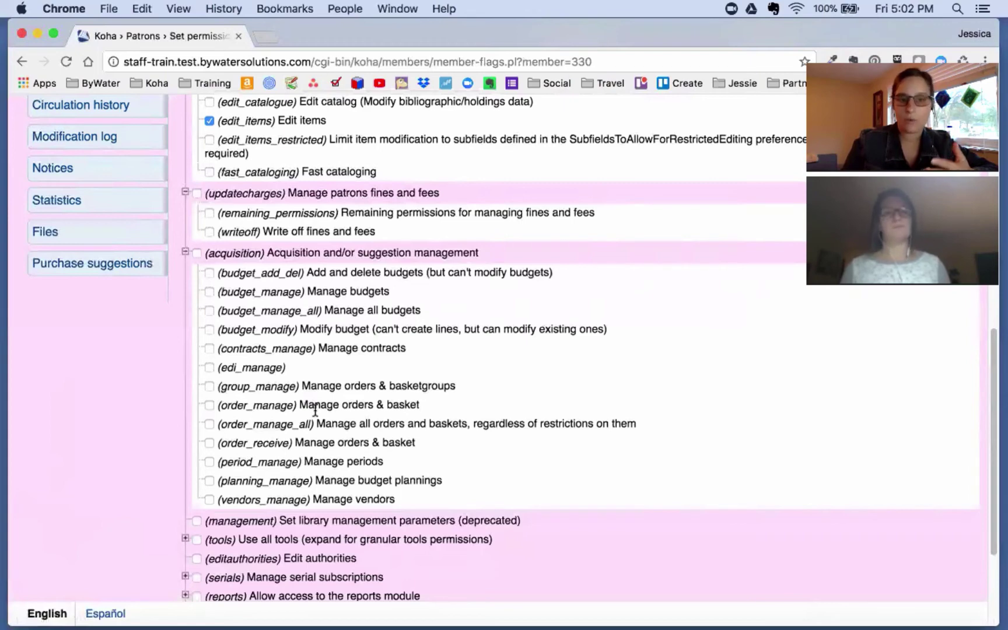
pyautogui.scroll(-3, 317, 407)
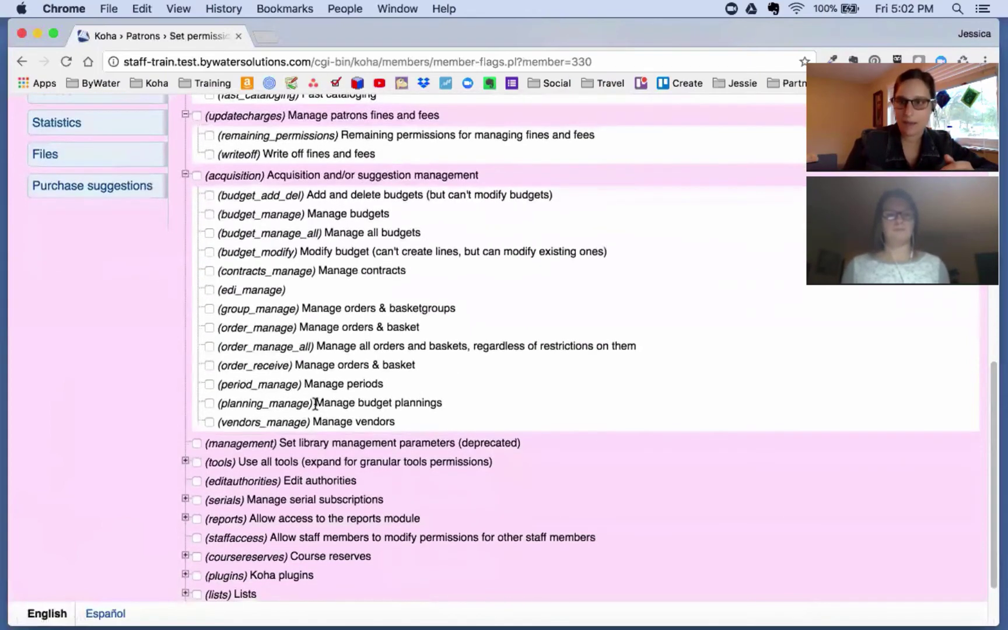
pyautogui.scroll(-3, 315, 399)
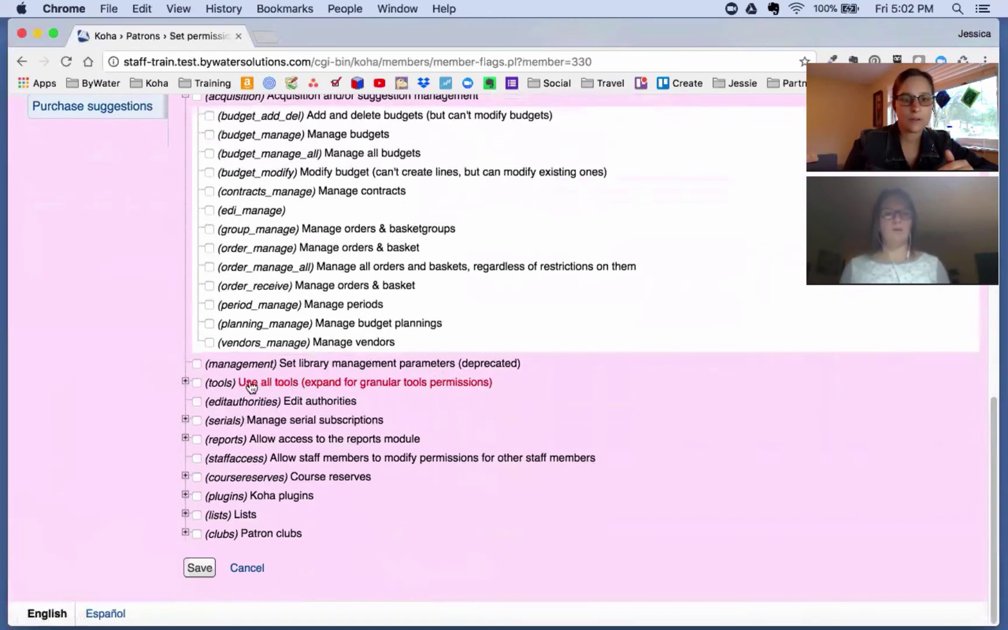
# Step: Expand tools and serials, then tick serials to grant all nine serial sub-permissions
pyautogui.click(185, 381)
pyautogui.scroll(-5, 349, 392)
pyautogui.scroll(-4, 350, 395)
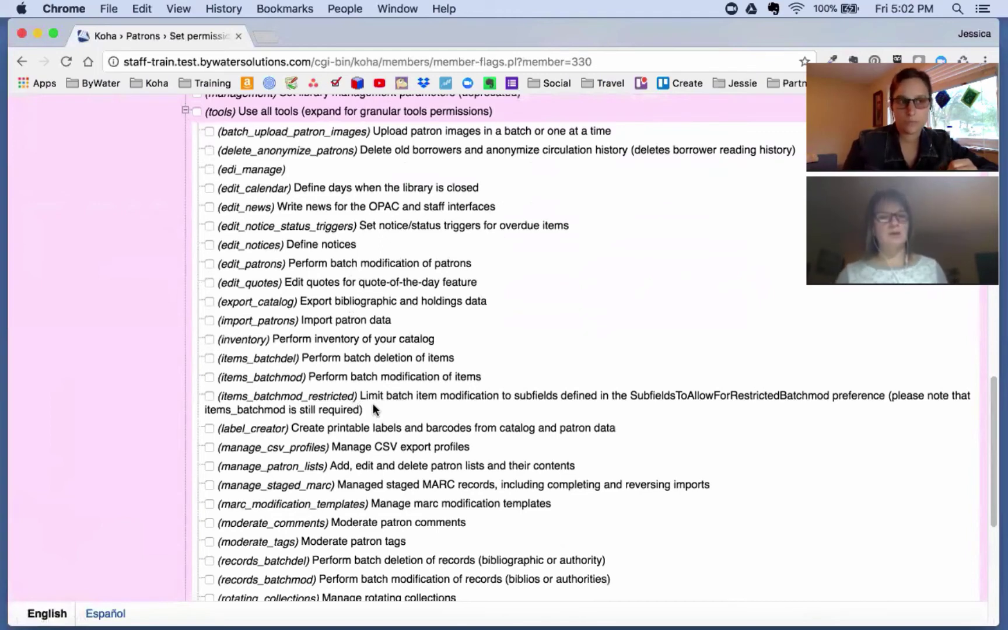
pyautogui.scroll(-6, 372, 410)
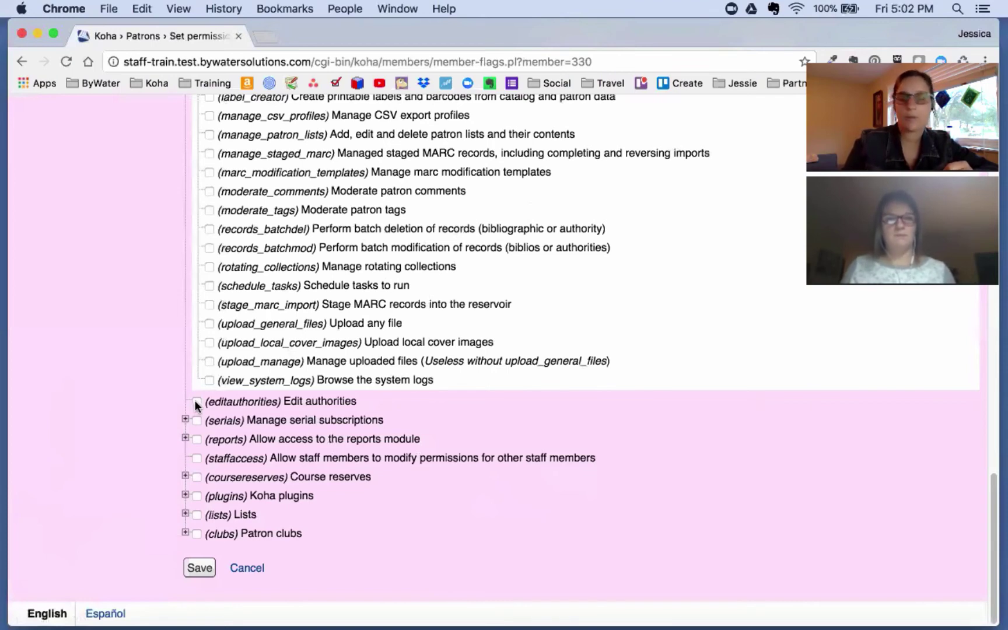
pyautogui.click(186, 420)
pyautogui.scroll(-3, 255, 426)
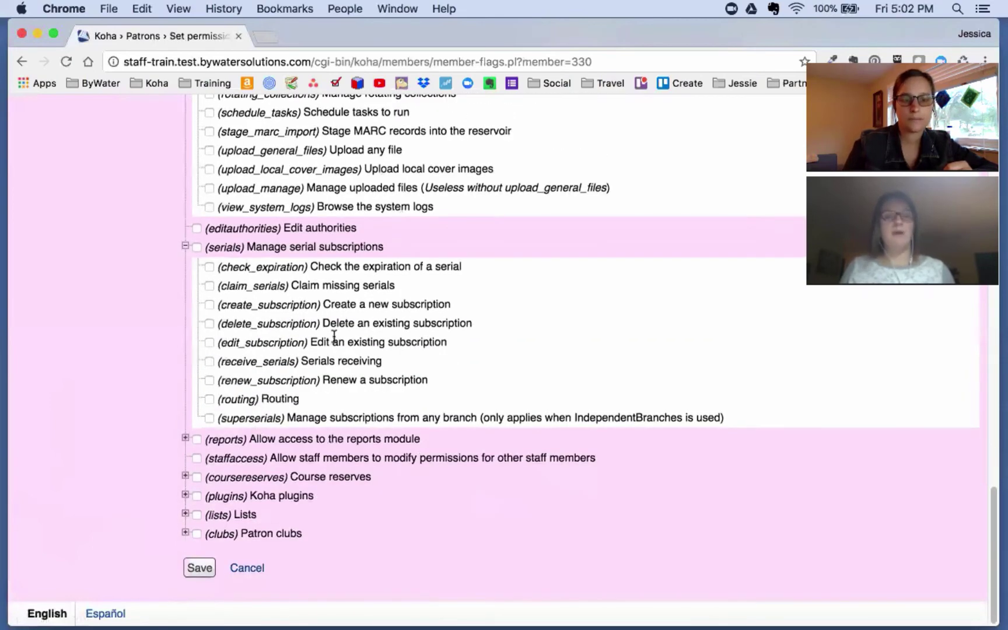
pyautogui.click(196, 246)
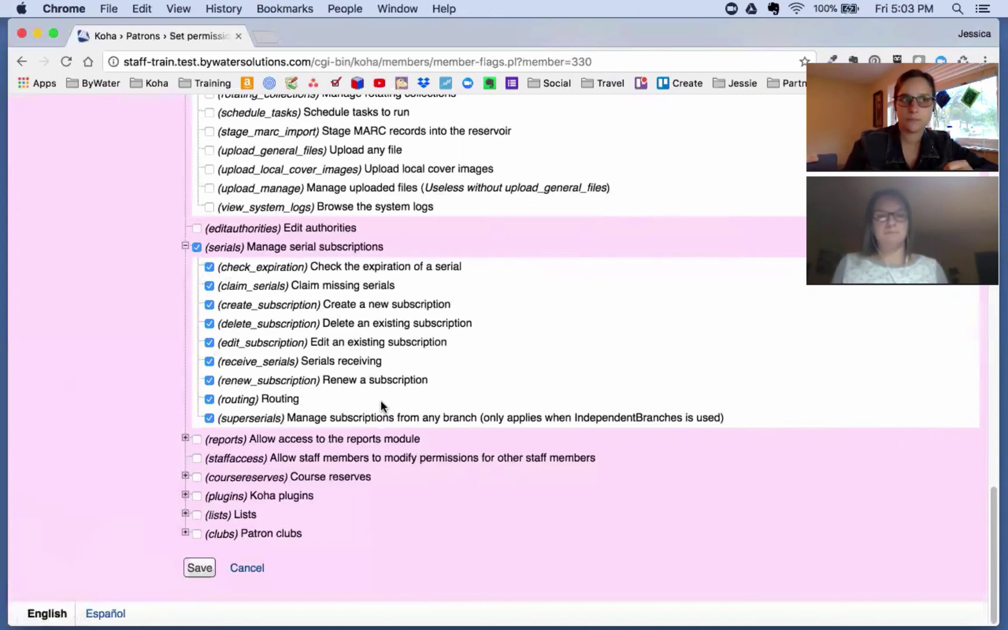
# Step: Expand reports to show create_reports, delete_reports and execute_reports, all left unticked
pyautogui.click(185, 437)
pyautogui.scroll(-2, 304, 410)
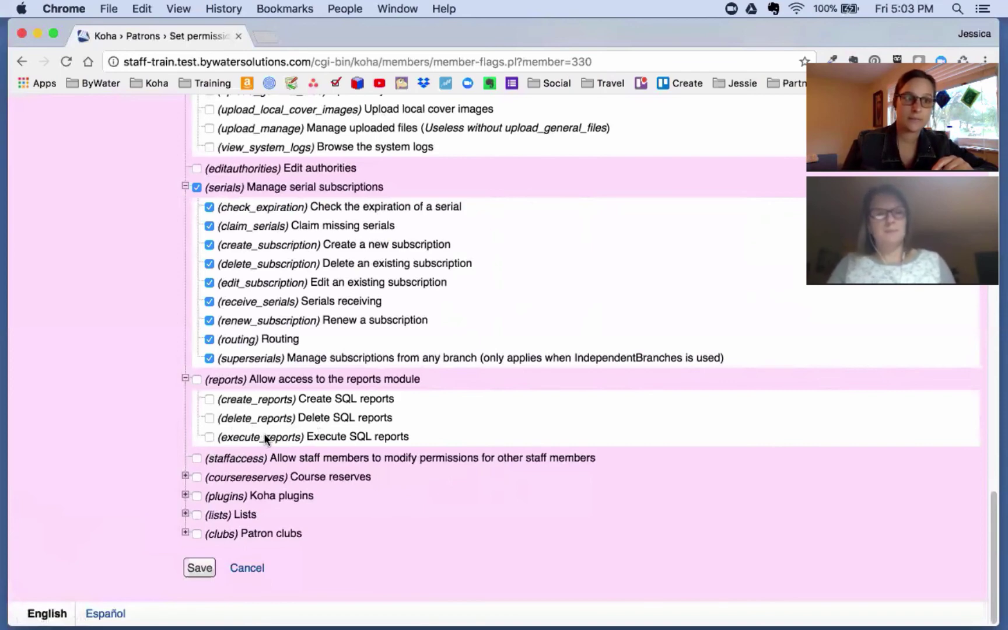
# Step: Review course reserves, plugins, lists and clubs permissions unticked, then save the permissions
pyautogui.click(185, 476)
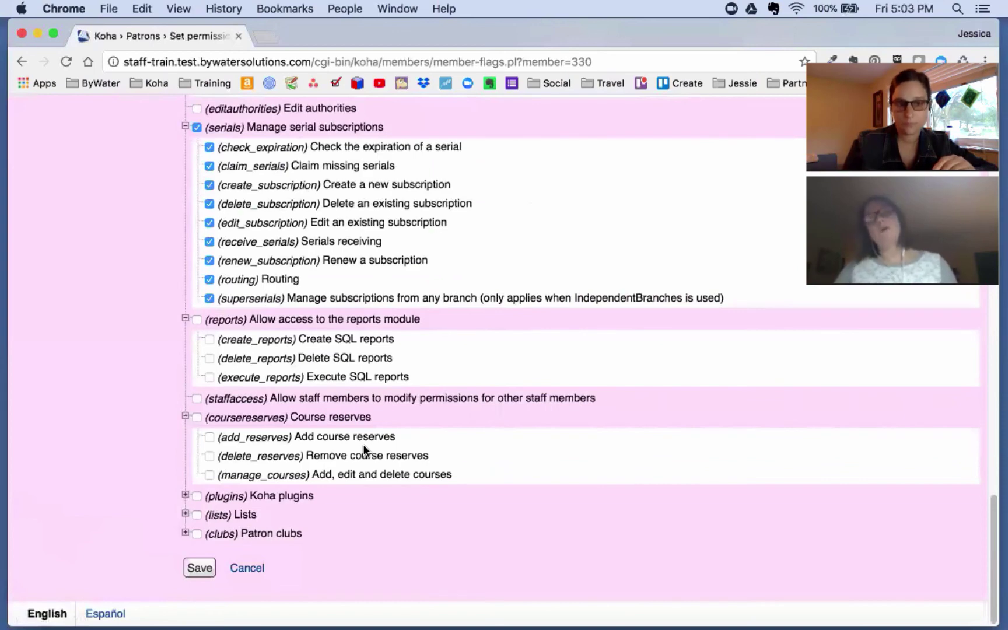
pyautogui.click(185, 495)
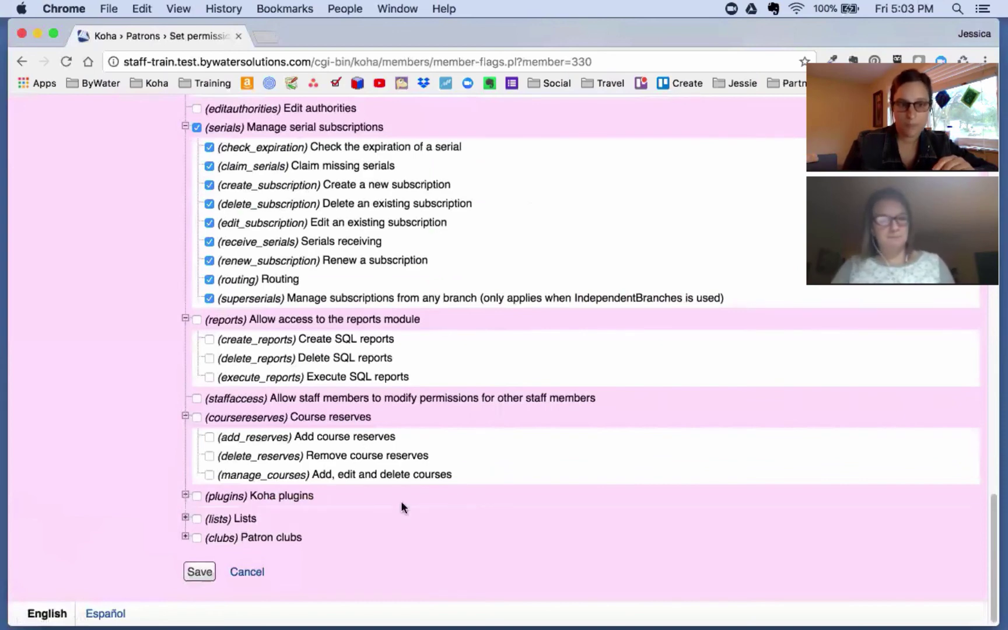
pyautogui.scroll(-3, 464, 493)
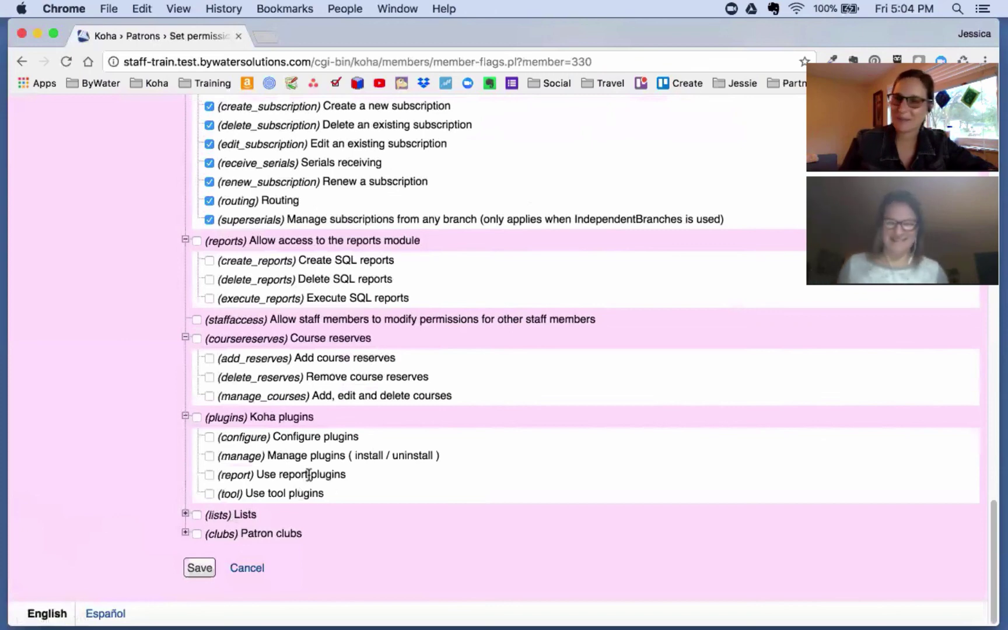
pyautogui.click(186, 516)
pyautogui.scroll(-1, 472, 463)
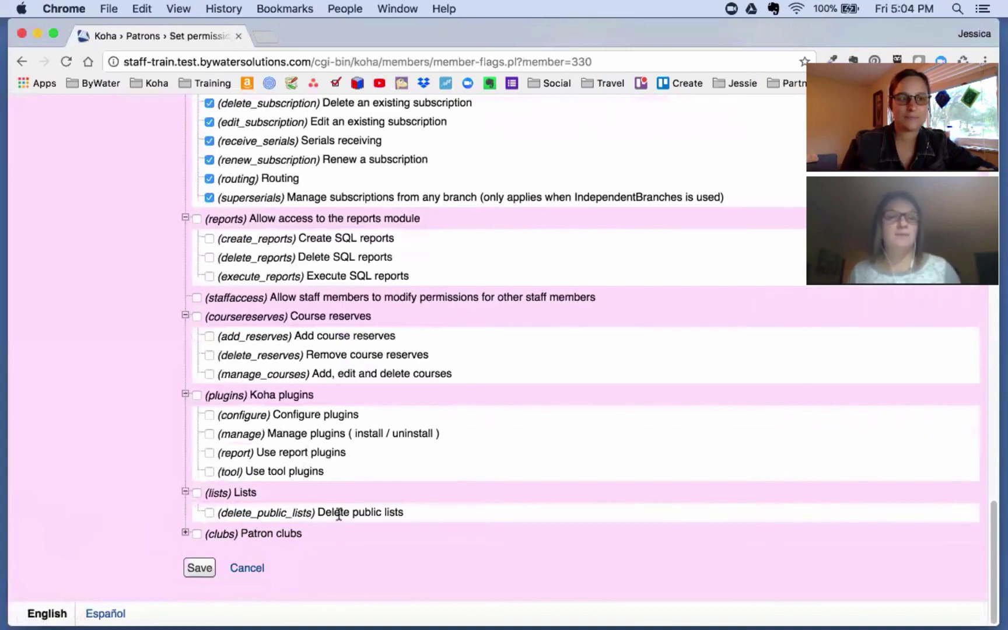
pyautogui.click(186, 532)
pyautogui.scroll(-3, 437, 534)
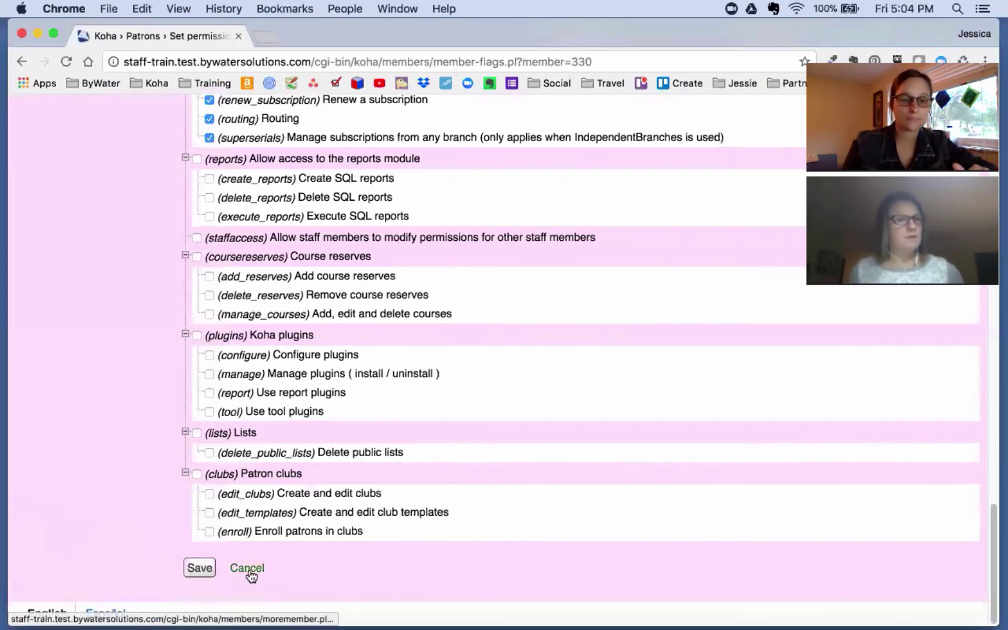
pyautogui.click(202, 570)
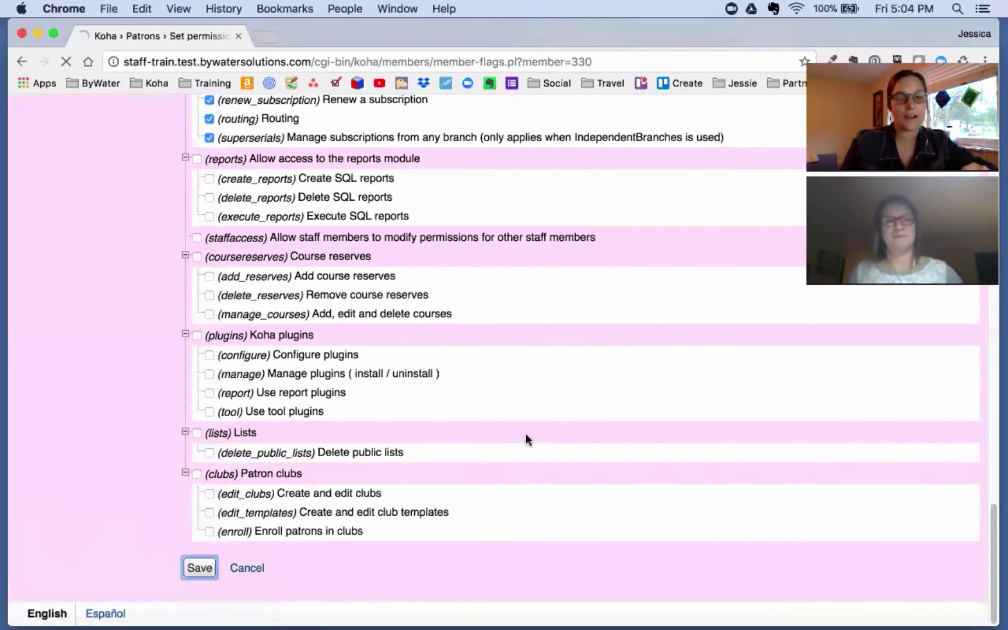